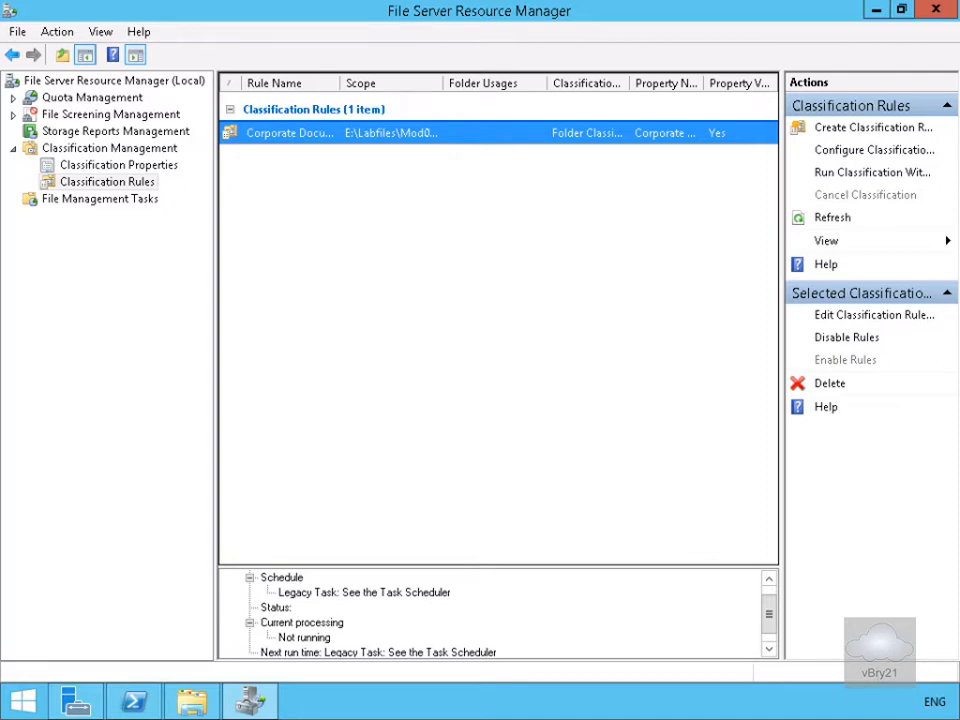
# Add a first name on a new line in April.txt in E:\Labfiles\Mod09\Data, save it, and close the folder
pyautogui.click(192, 703)
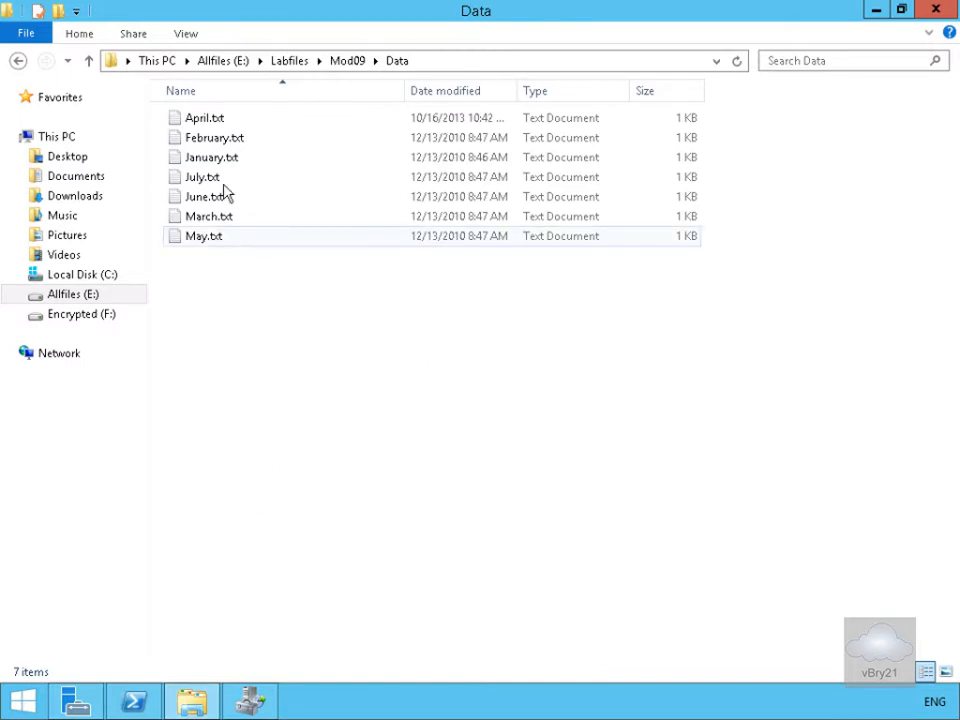
pyautogui.doubleClick(190, 119)
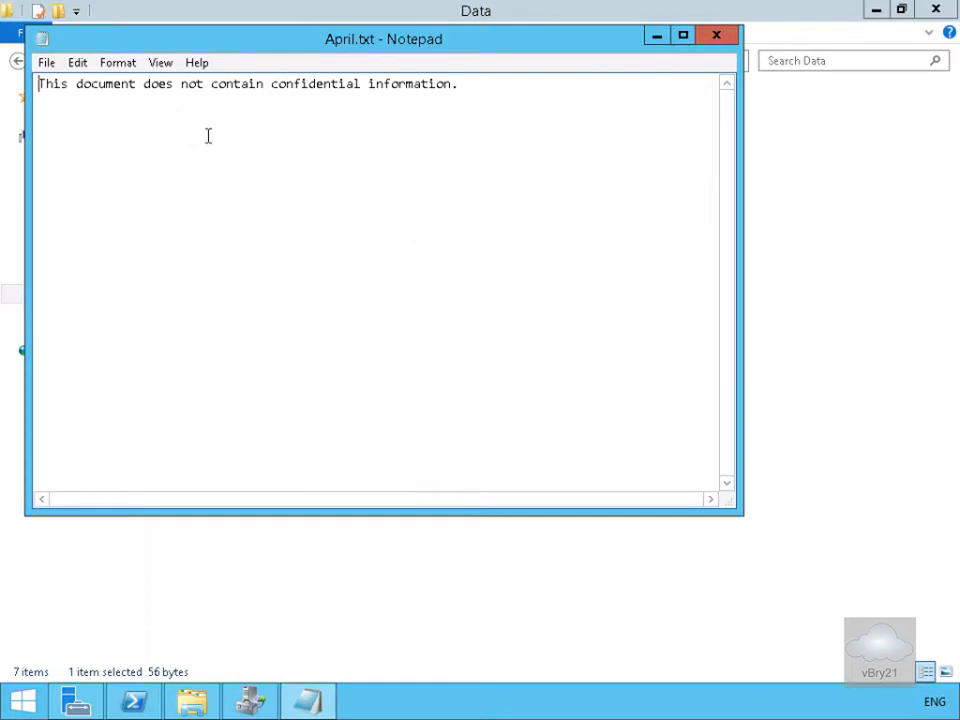
pyautogui.moveTo(300, 212); pyautogui.dragTo(287, 199)
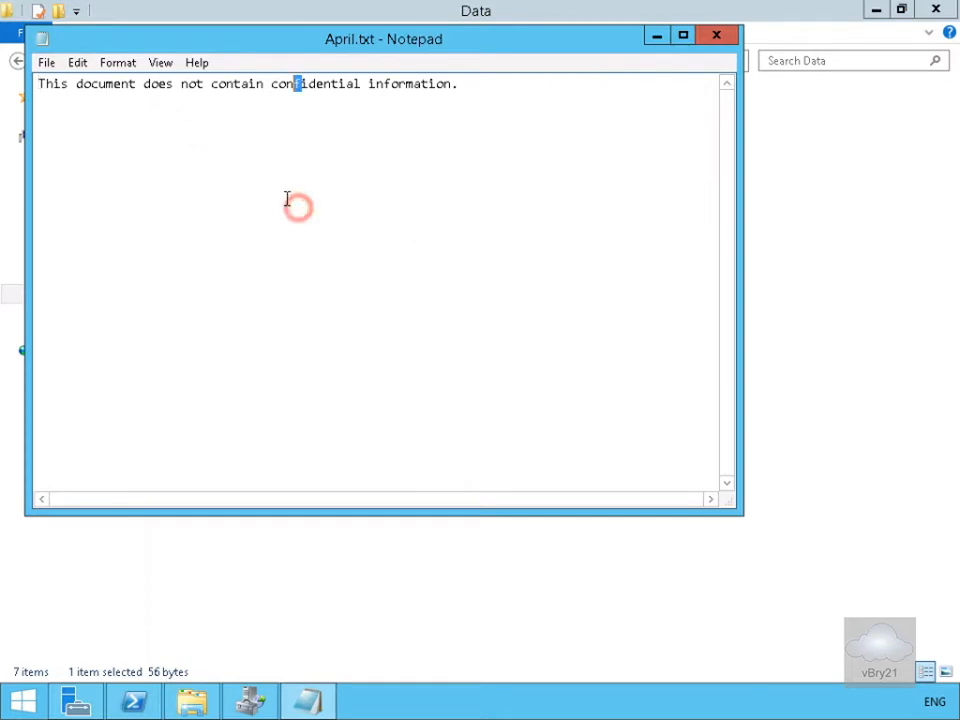
pyautogui.click(490, 90)
pyautogui.press('Return')
pyautogui.write('Bryan')
pyautogui.click(701, 43)
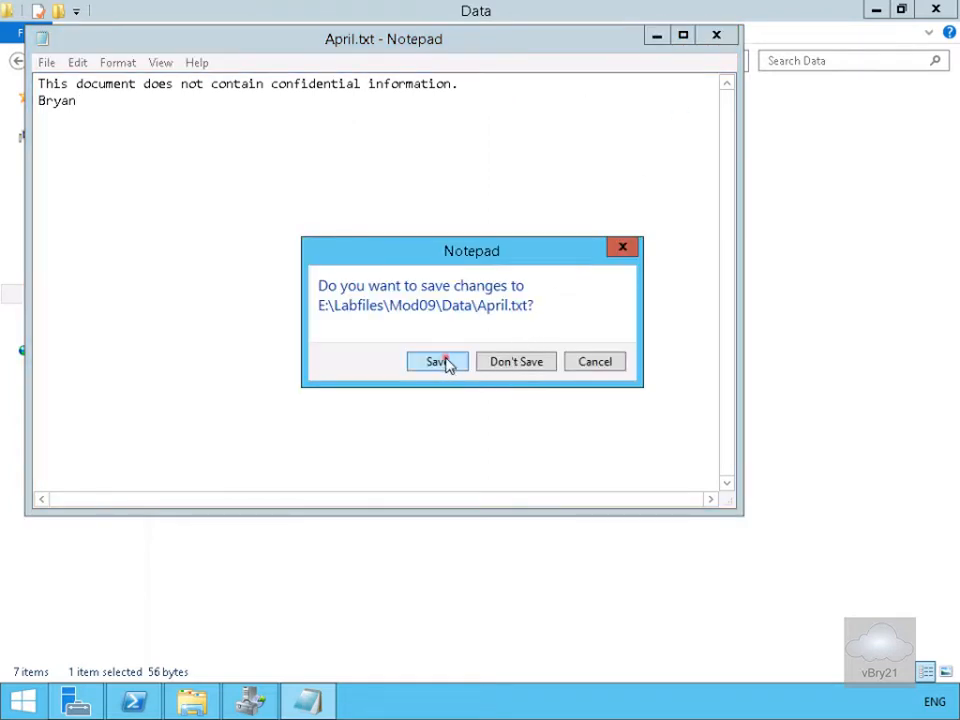
pyautogui.click(437, 362)
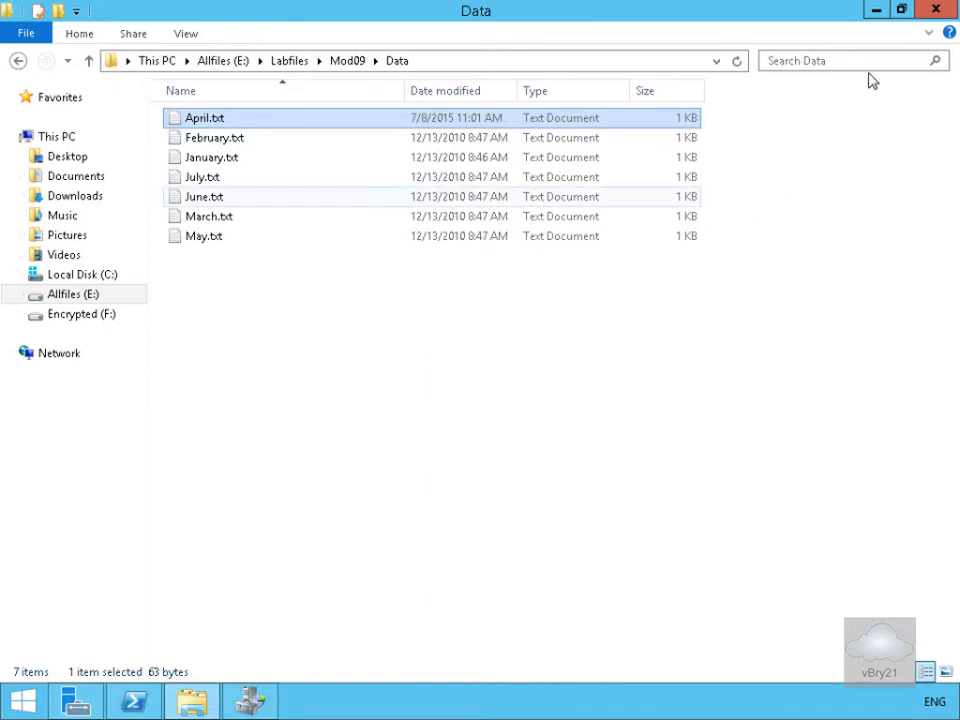
pyautogui.click(935, 10)
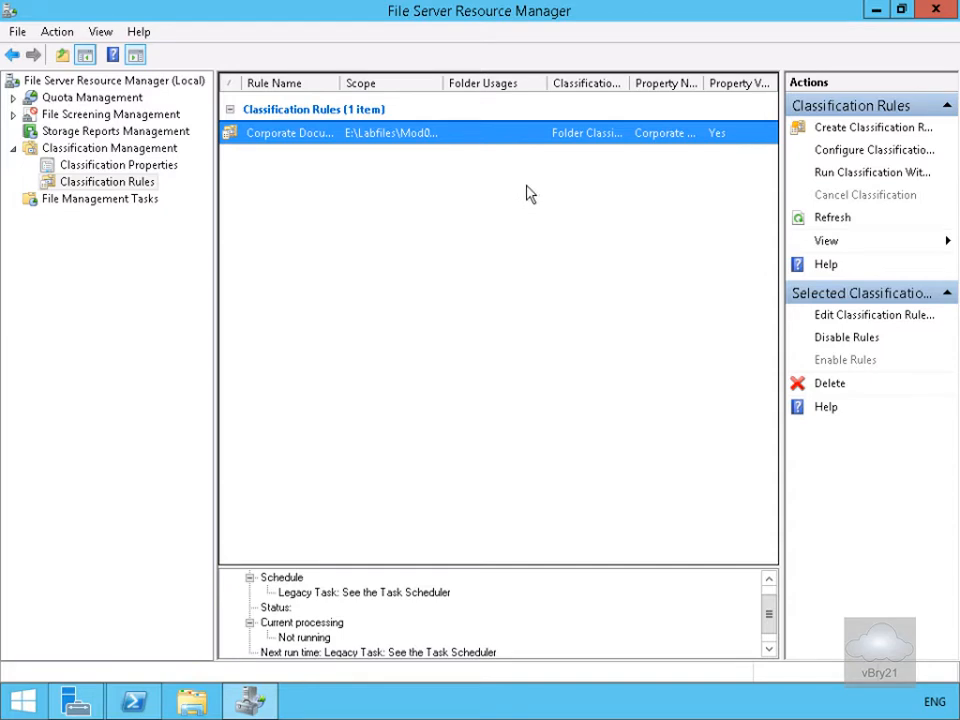
# Start a new file management task named "Expire Documents" with the description "Move old documents to another folder"
pyautogui.click(144, 201)
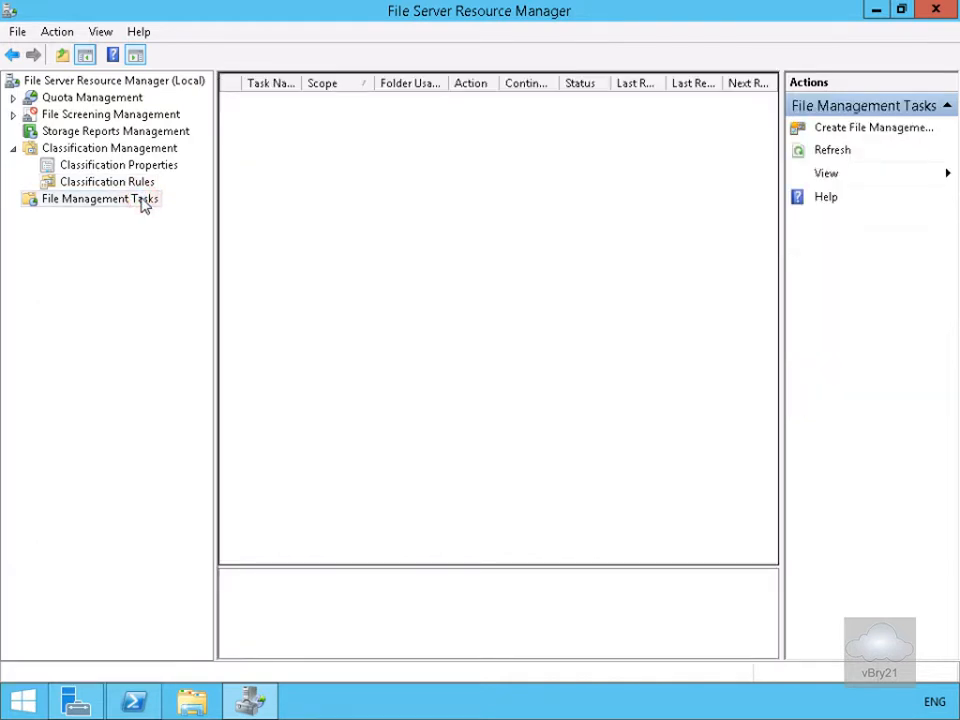
pyautogui.click(855, 129)
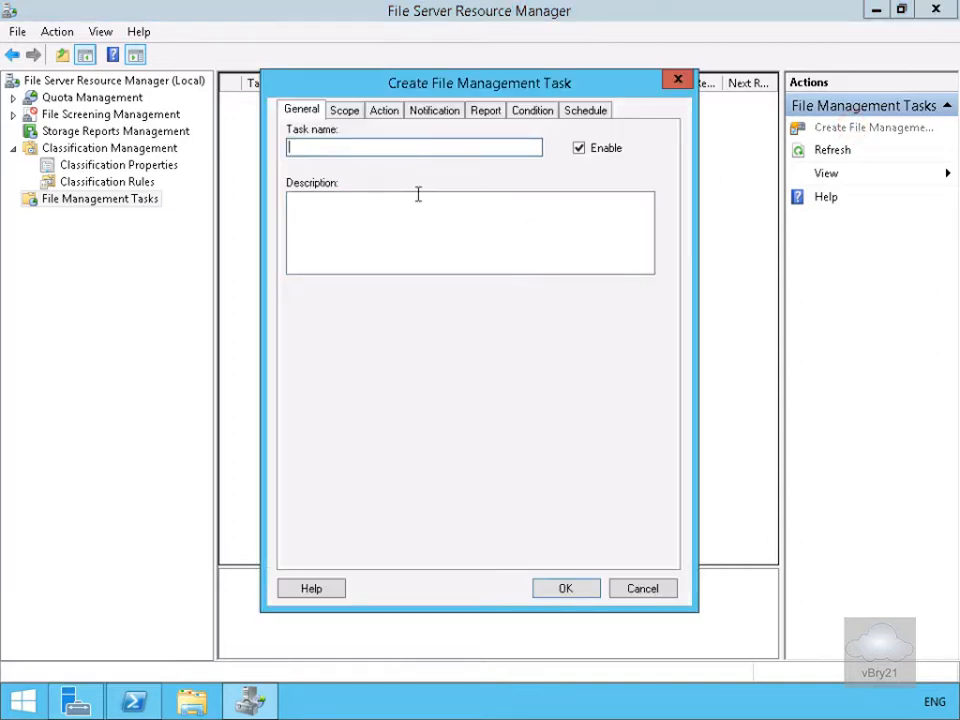
pyautogui.write('Expire Documents')
pyautogui.press('Tab')
pyautogui.write('Move old documents to another folder')
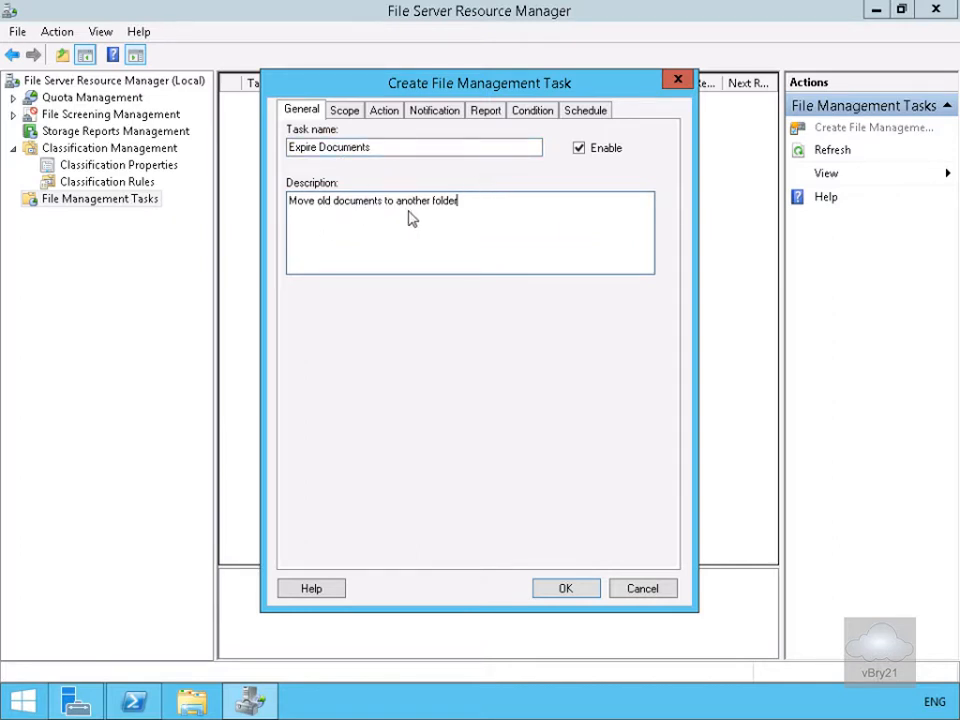
# Add the folder E:\Labfiles\Mod09\Data to the task's scope
pyautogui.click(345, 112)
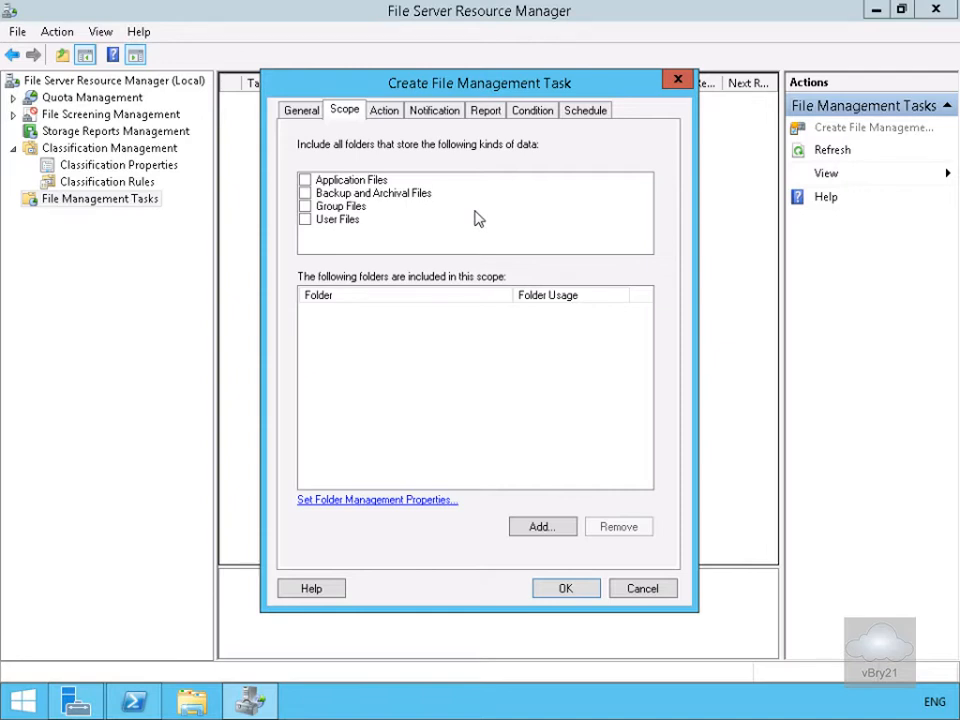
pyautogui.click(551, 526)
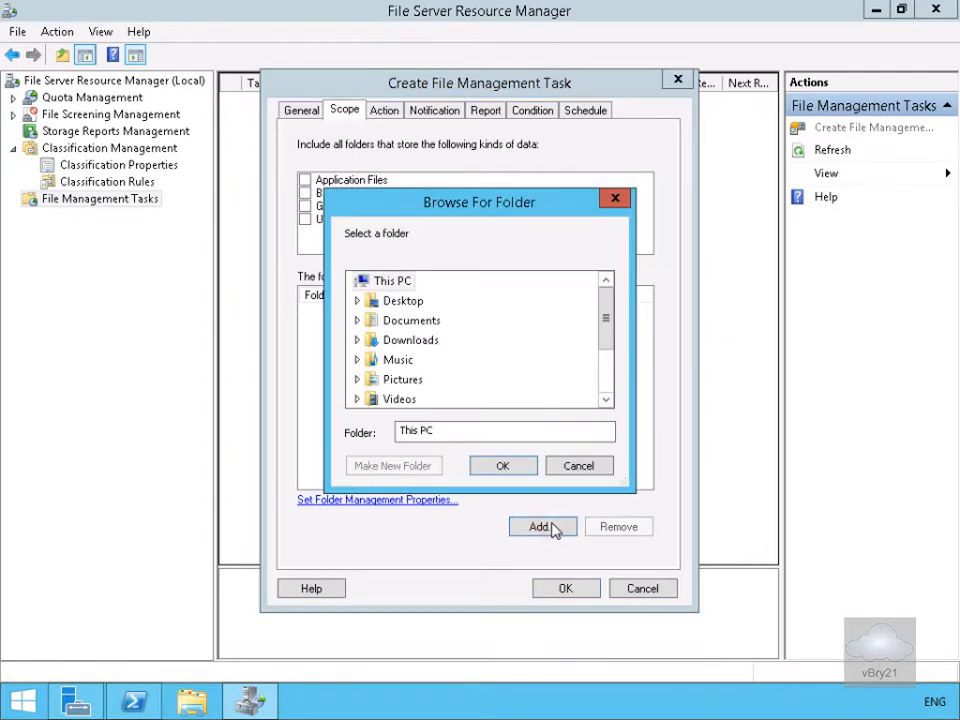
pyautogui.click(606, 336)
pyautogui.moveTo(606, 336); pyautogui.dragTo(606, 396)
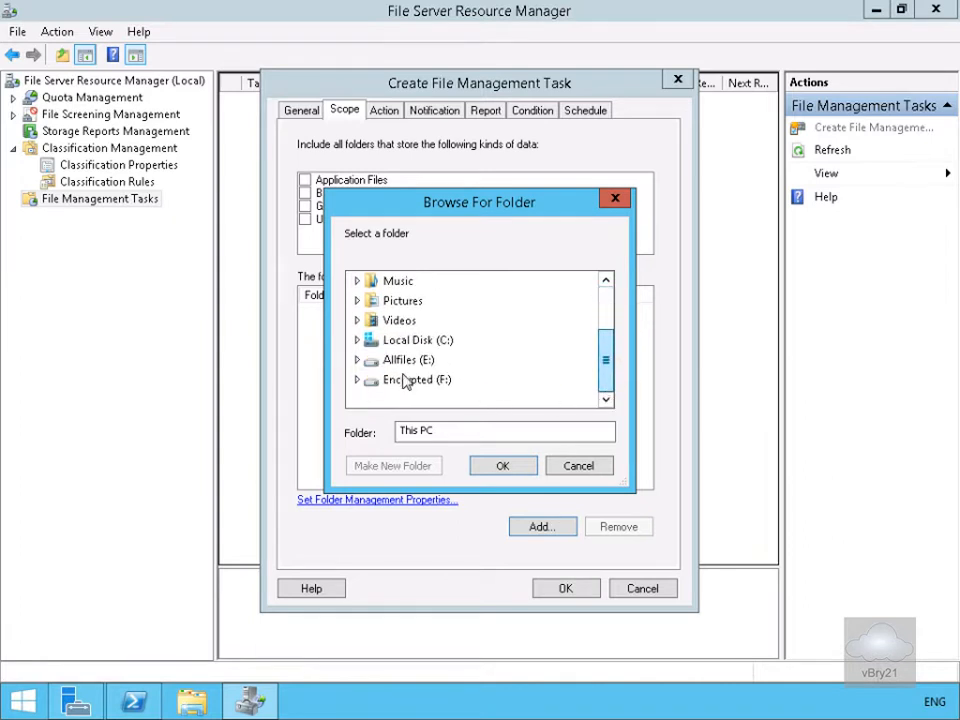
pyautogui.click(364, 366)
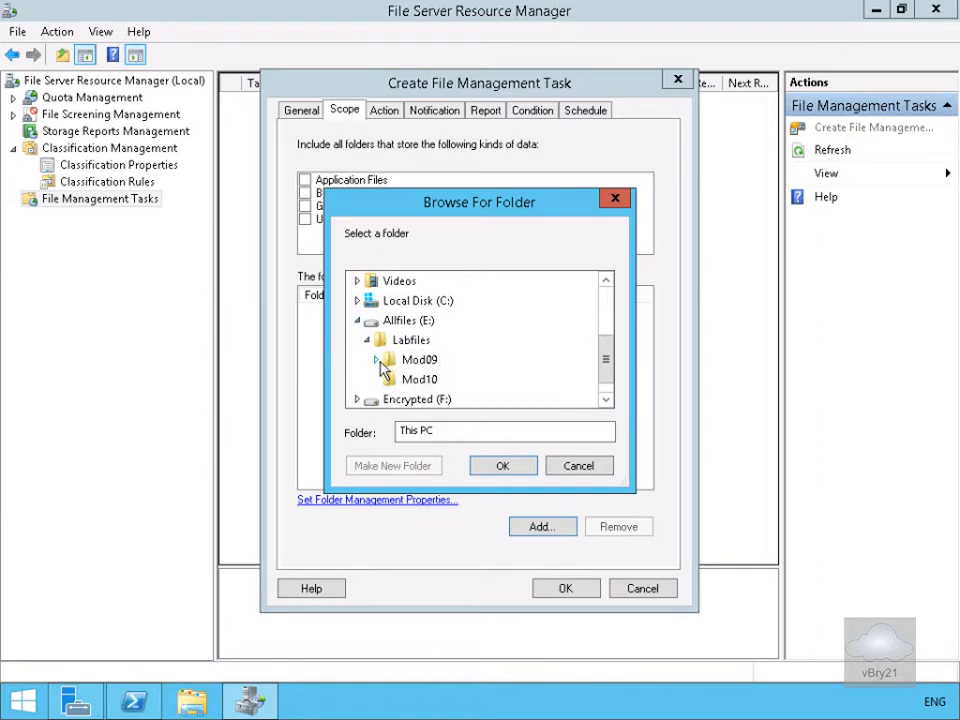
pyautogui.click(377, 360)
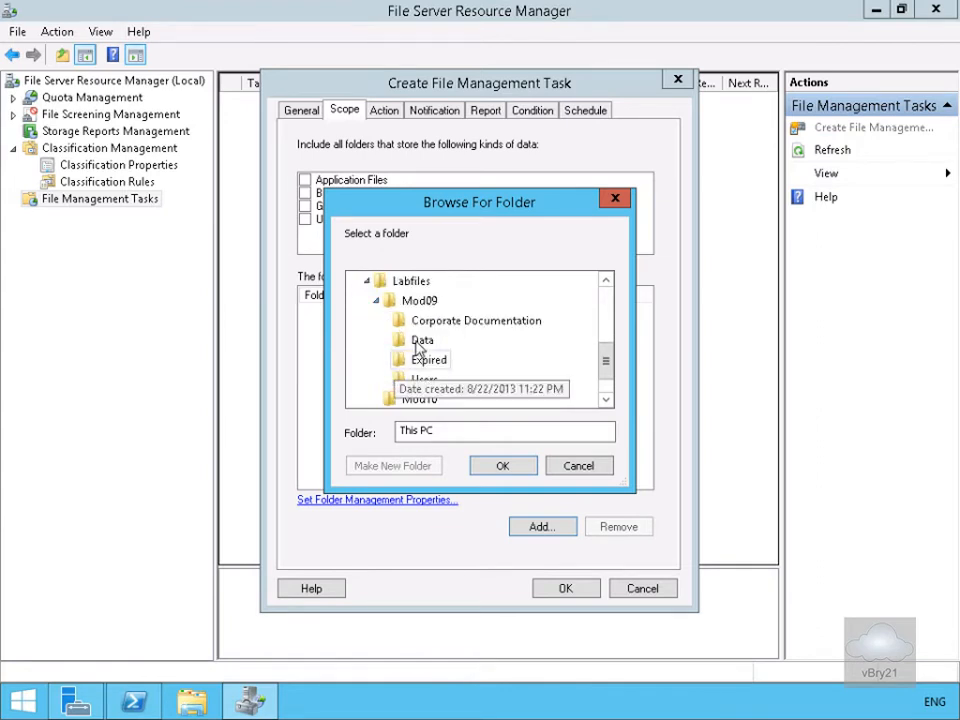
pyautogui.click(418, 341)
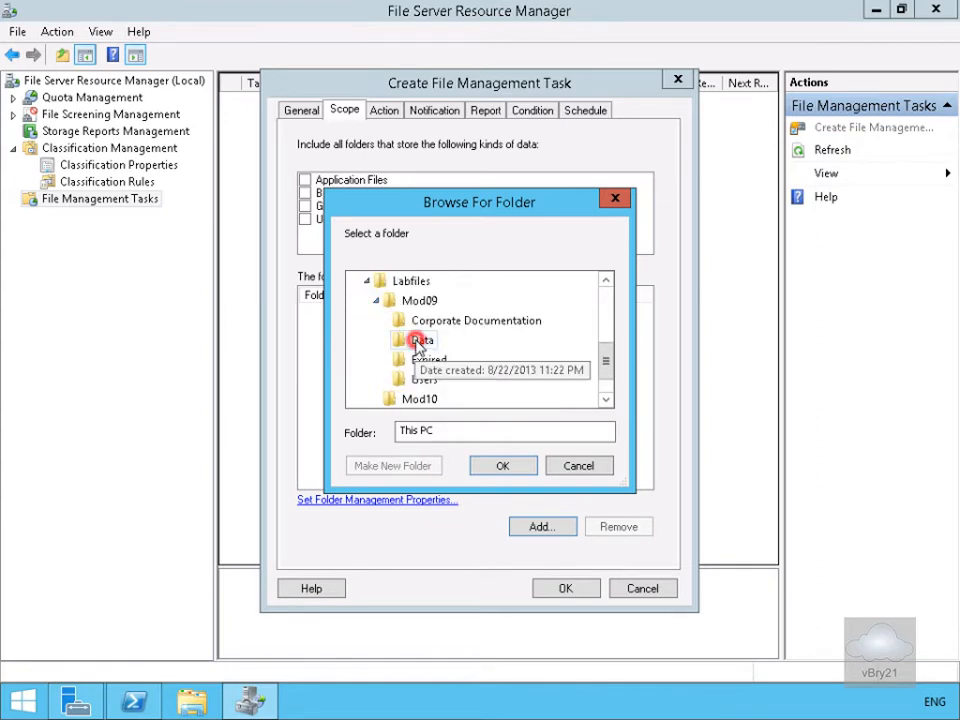
pyautogui.click(500, 466)
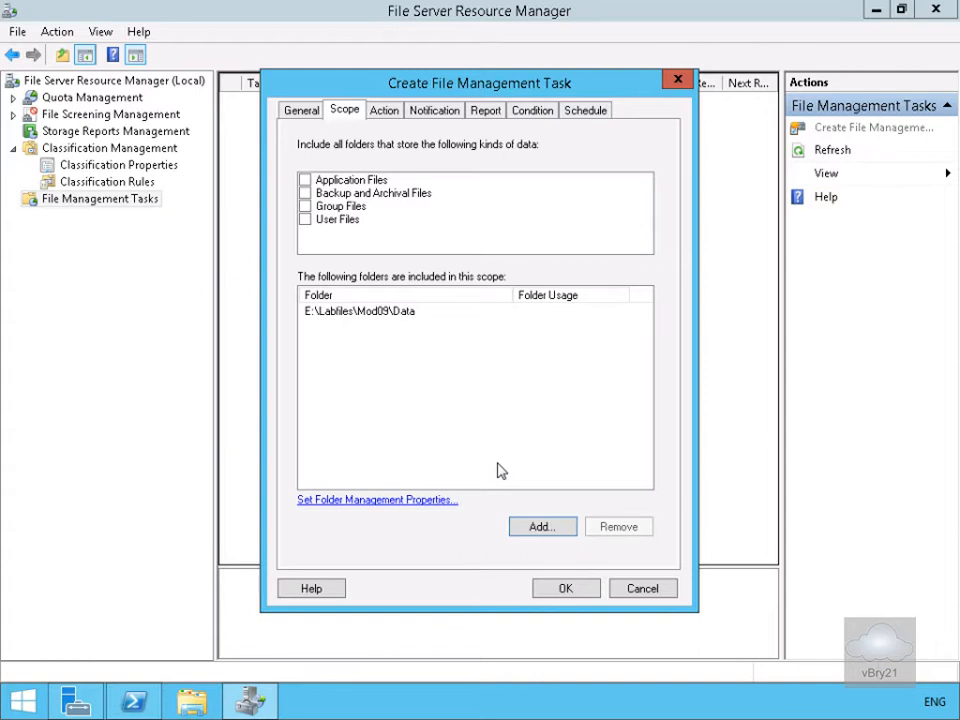
# Set the file expiration action's expiration directory to E:\Labfiles\Mod09\Expired
pyautogui.click(389, 115)
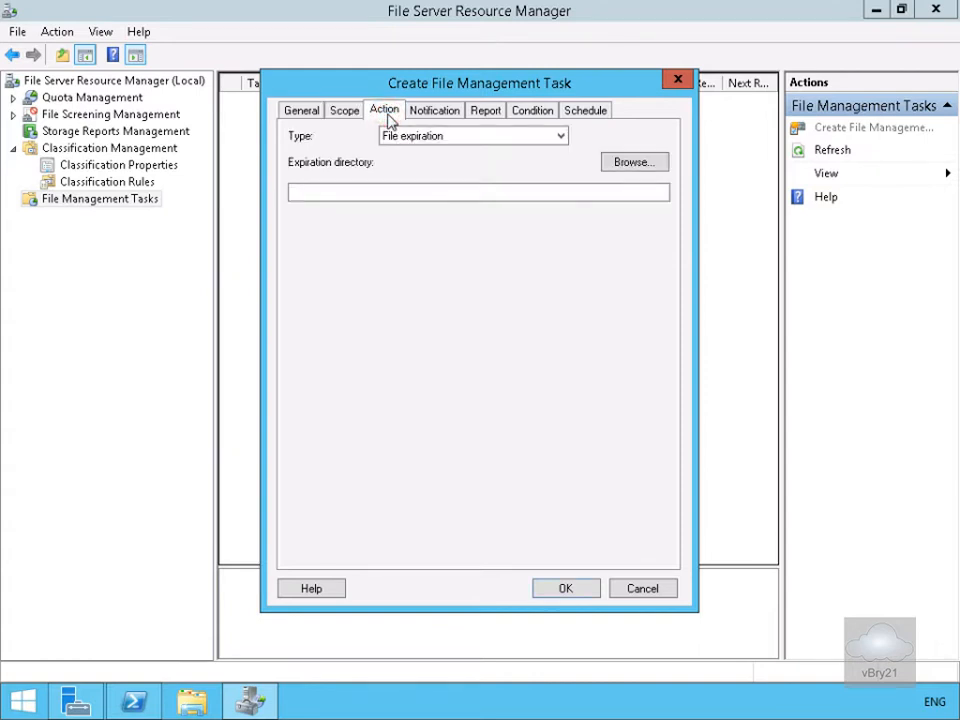
pyautogui.click(617, 165)
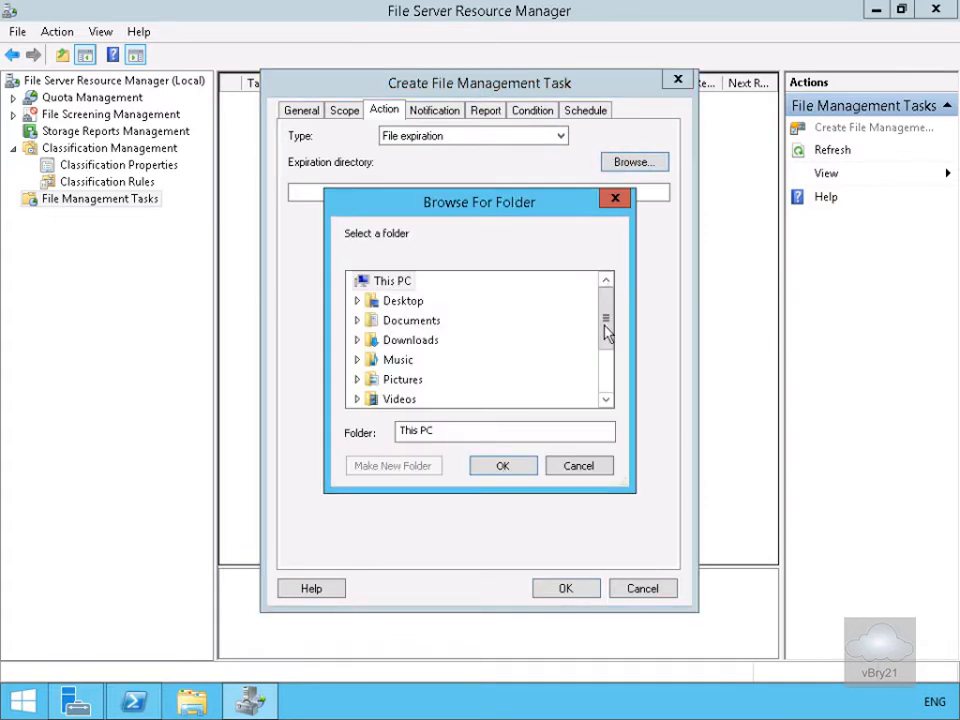
pyautogui.moveTo(604, 327); pyautogui.dragTo(605, 392)
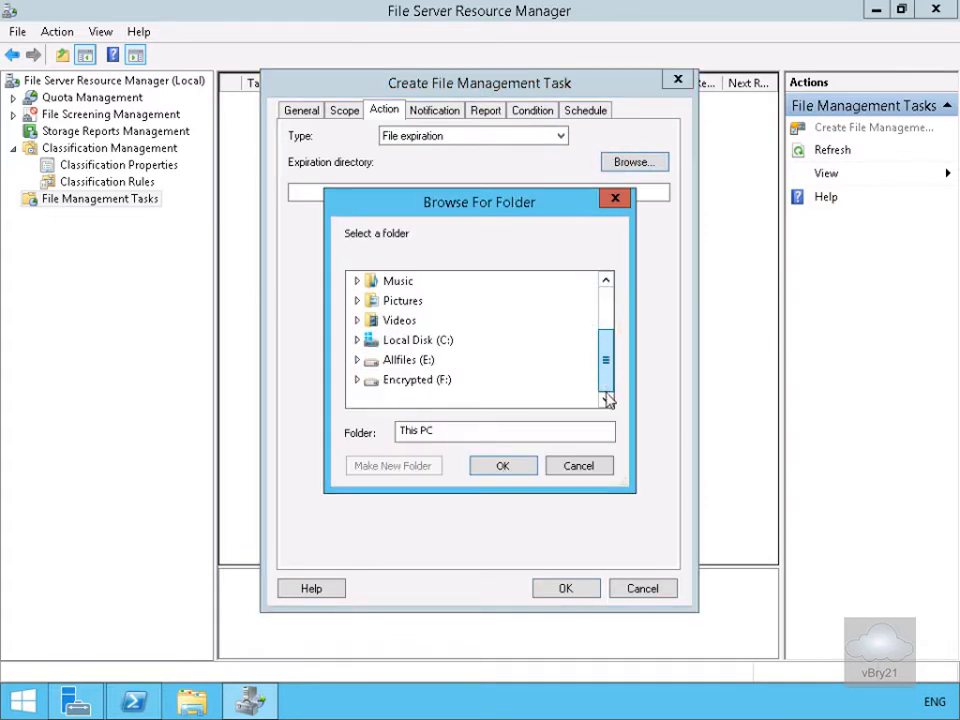
pyautogui.click(360, 363)
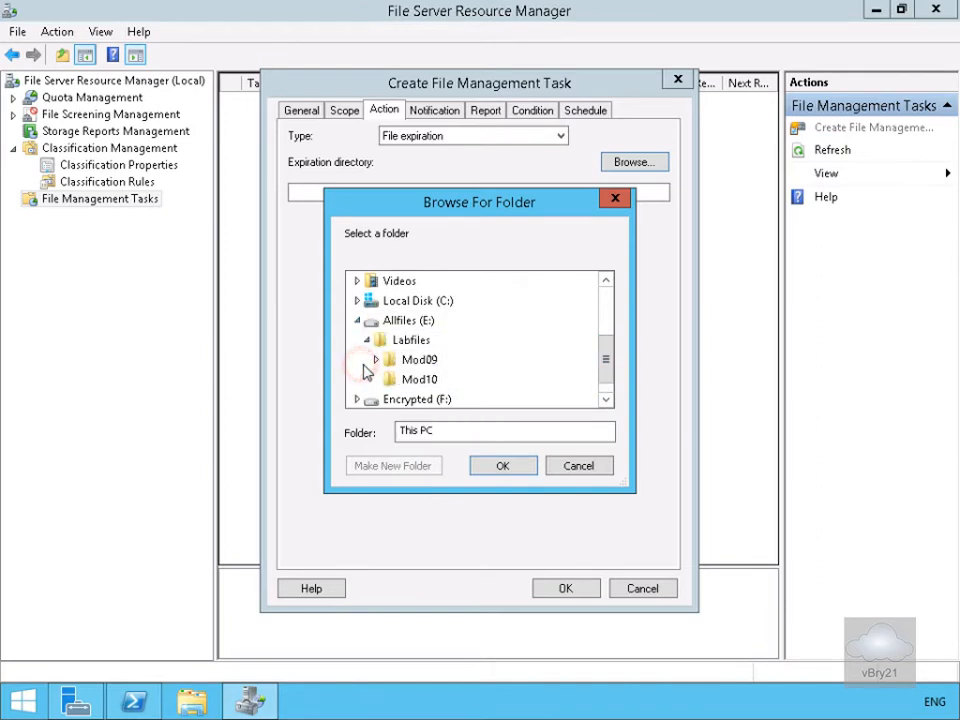
pyautogui.click(377, 360)
pyautogui.click(402, 362)
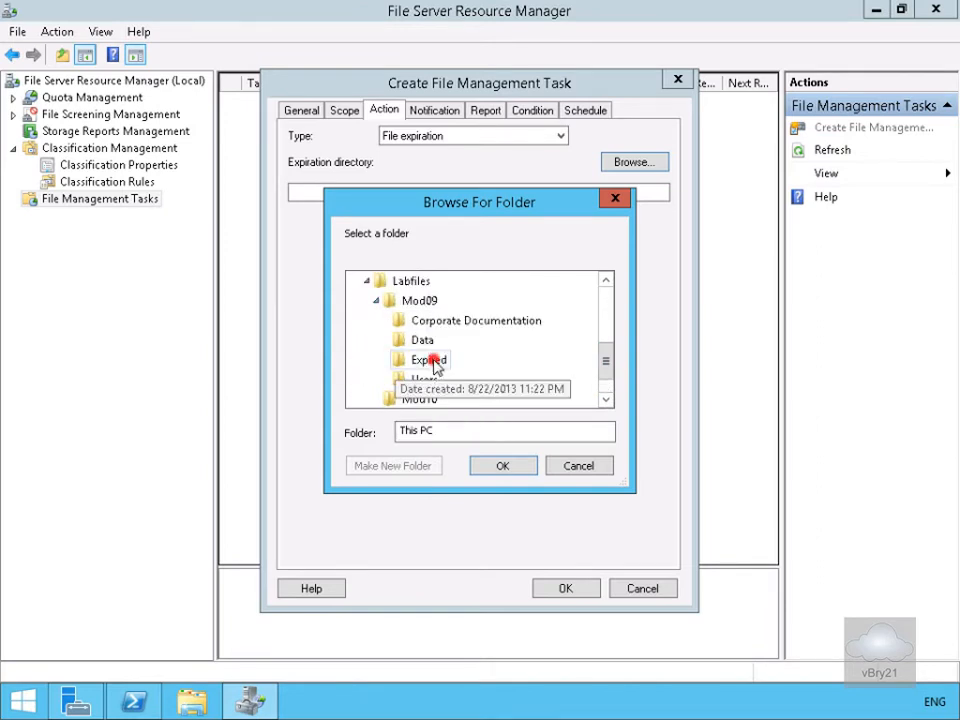
pyautogui.click(494, 470)
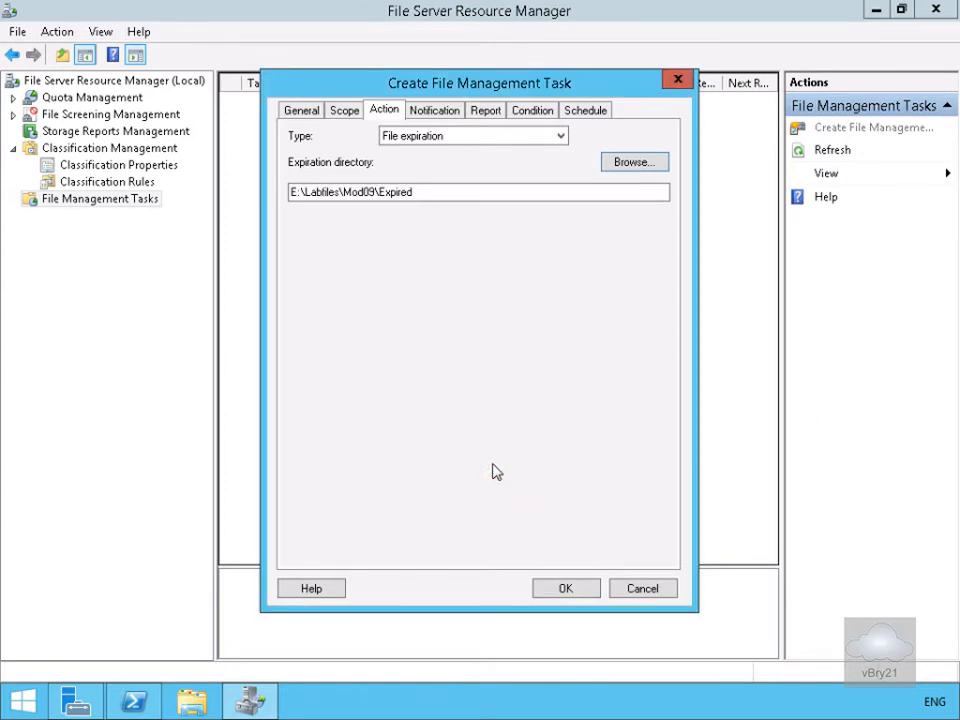
# Check the notification and report settings, and add a condition of 50 days since the file was last modified
pyautogui.click(434, 112)
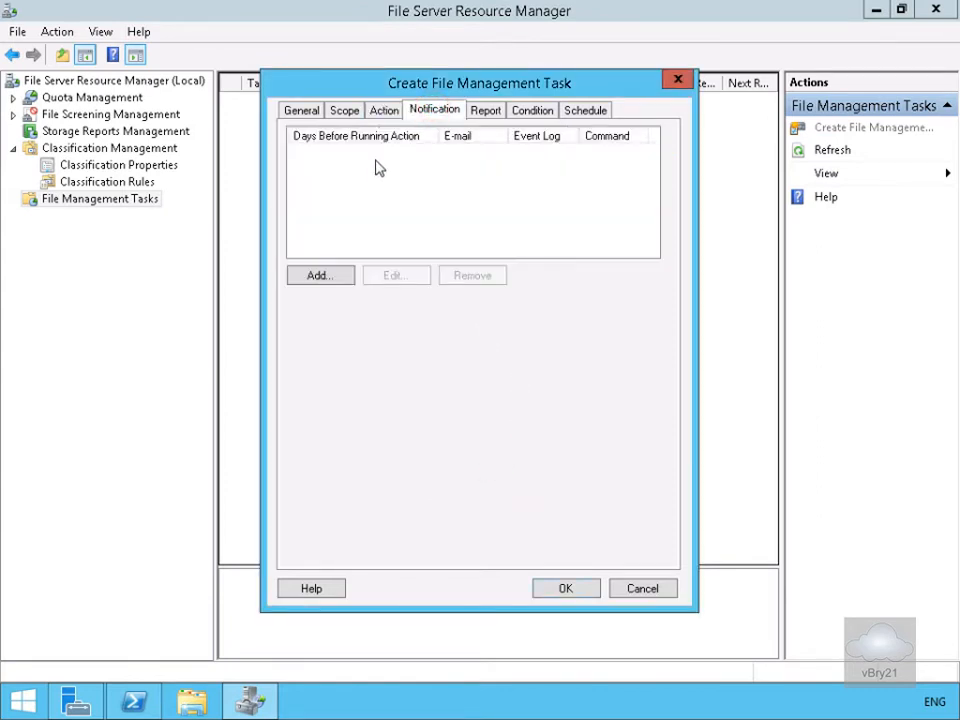
pyautogui.click(487, 115)
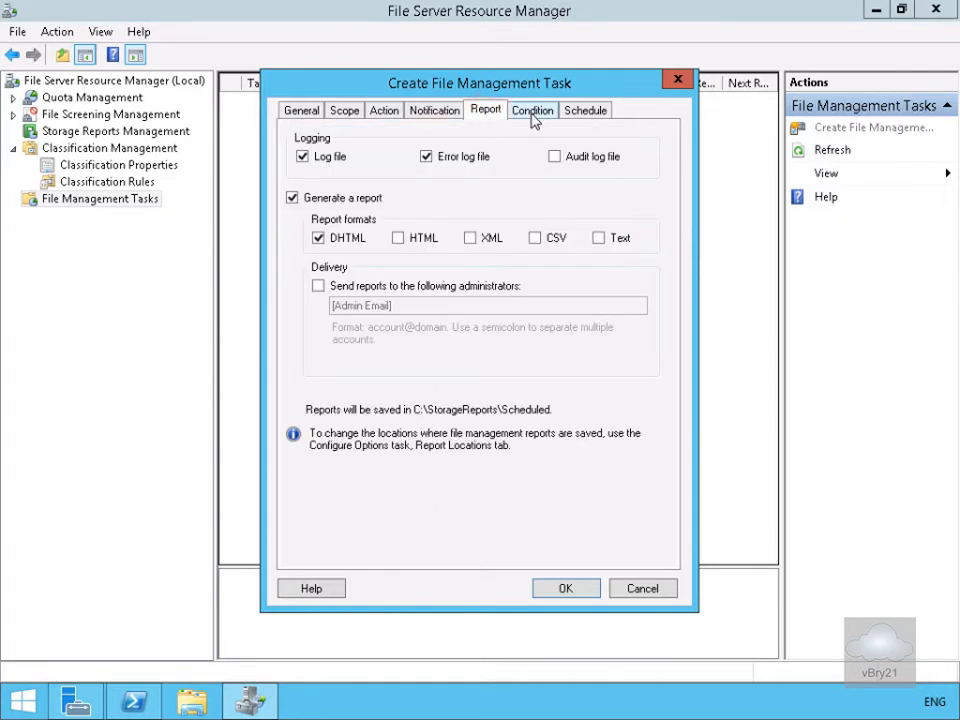
pyautogui.click(534, 116)
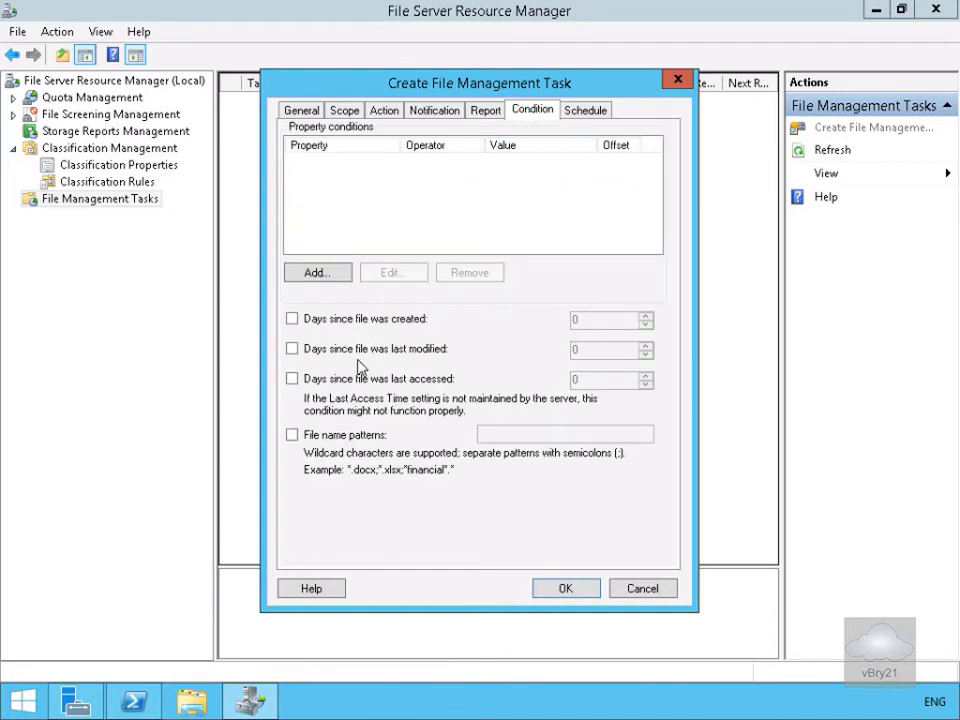
pyautogui.click(292, 350)
pyautogui.doubleClick(587, 351)
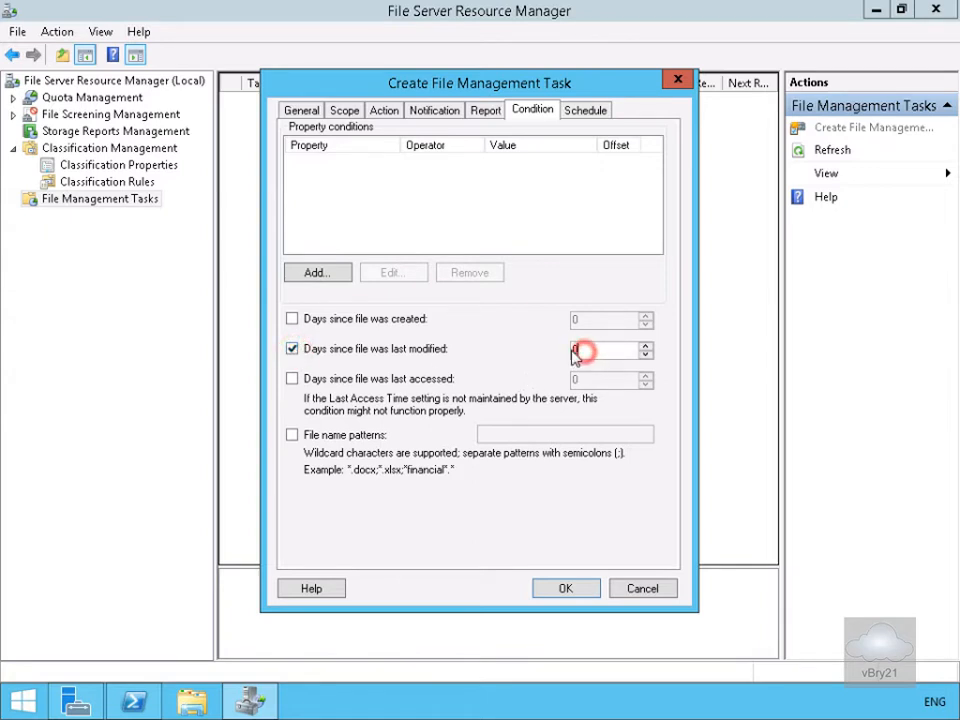
pyautogui.write('50')
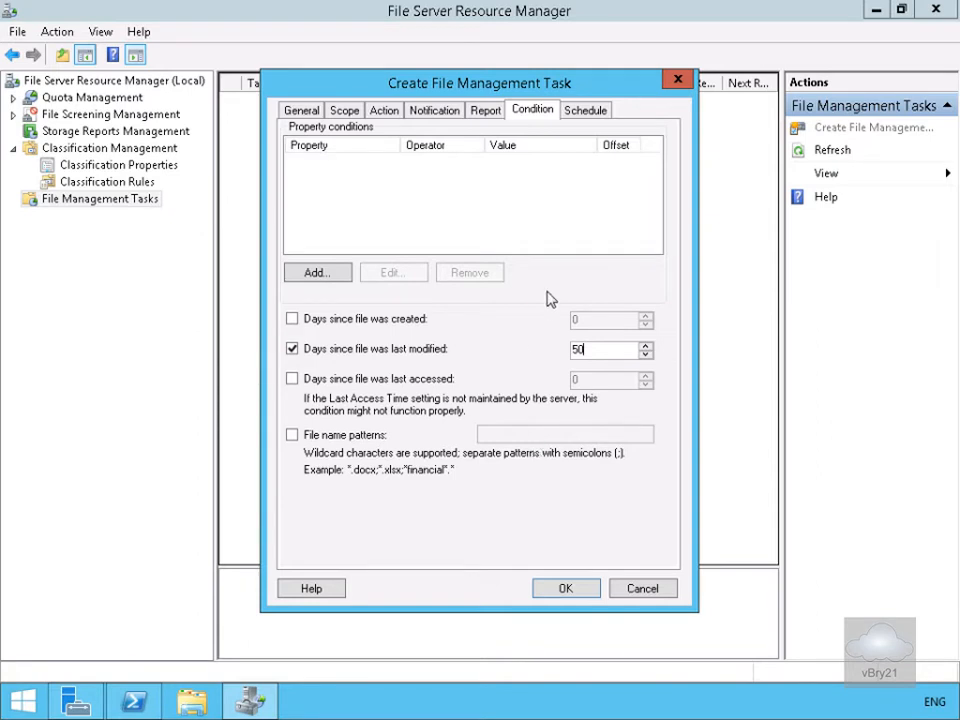
# Schedule the task monthly on the last day and create it
pyautogui.click(590, 110)
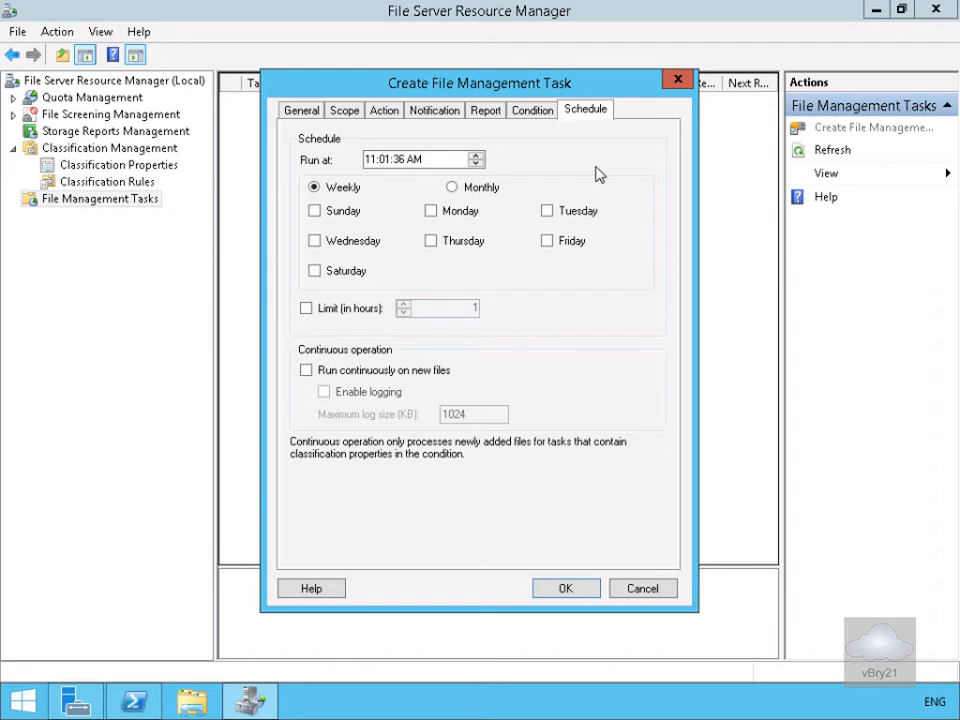
pyautogui.click(480, 190)
pyautogui.click(590, 226)
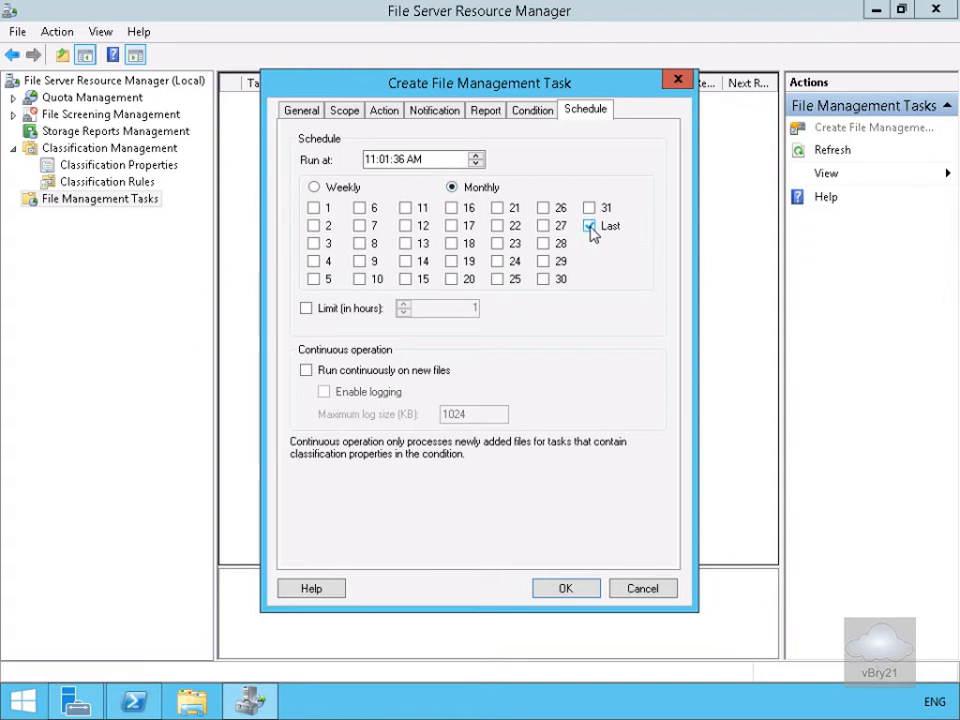
pyautogui.click(571, 591)
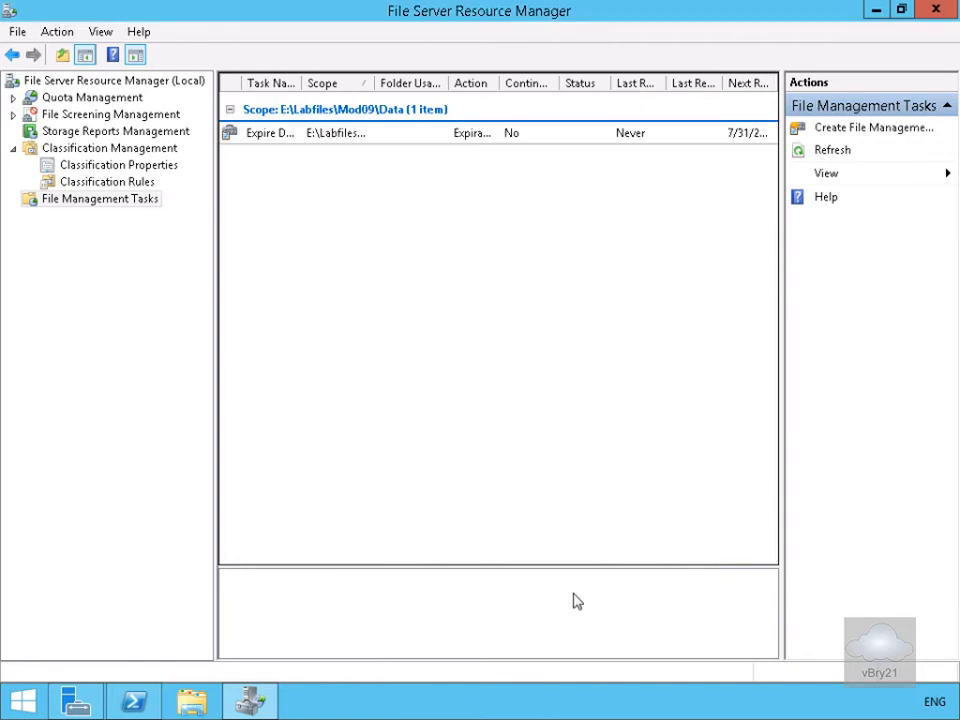
# Run the Expire Documents task immediately, waiting for it to complete, and review the totals, owner and file group sections of its report
pyautogui.rightClick(389, 141)
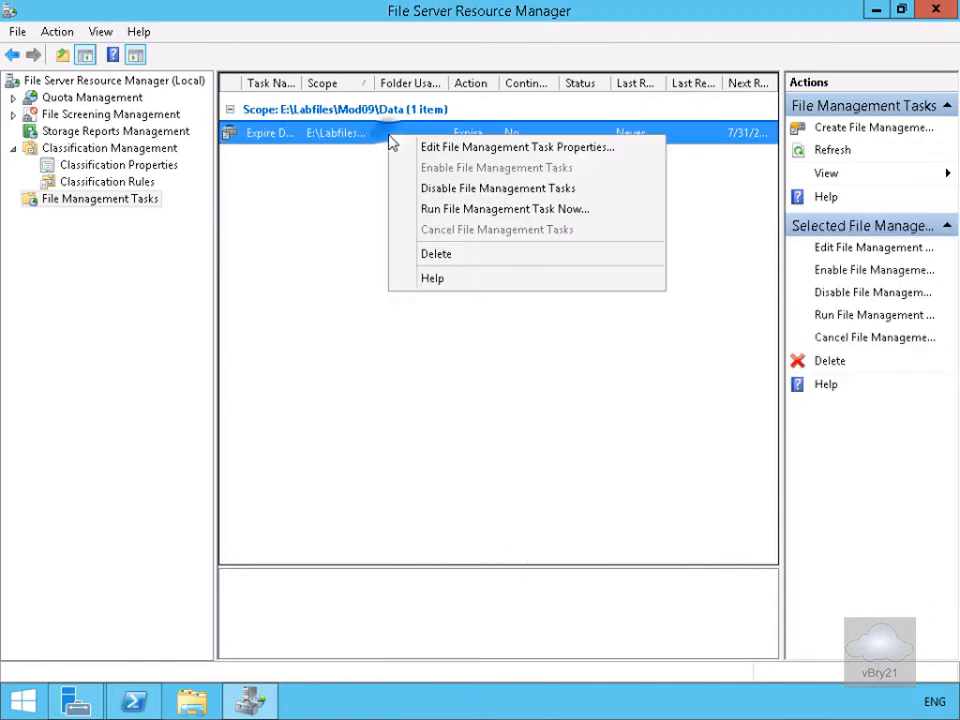
pyautogui.click(489, 210)
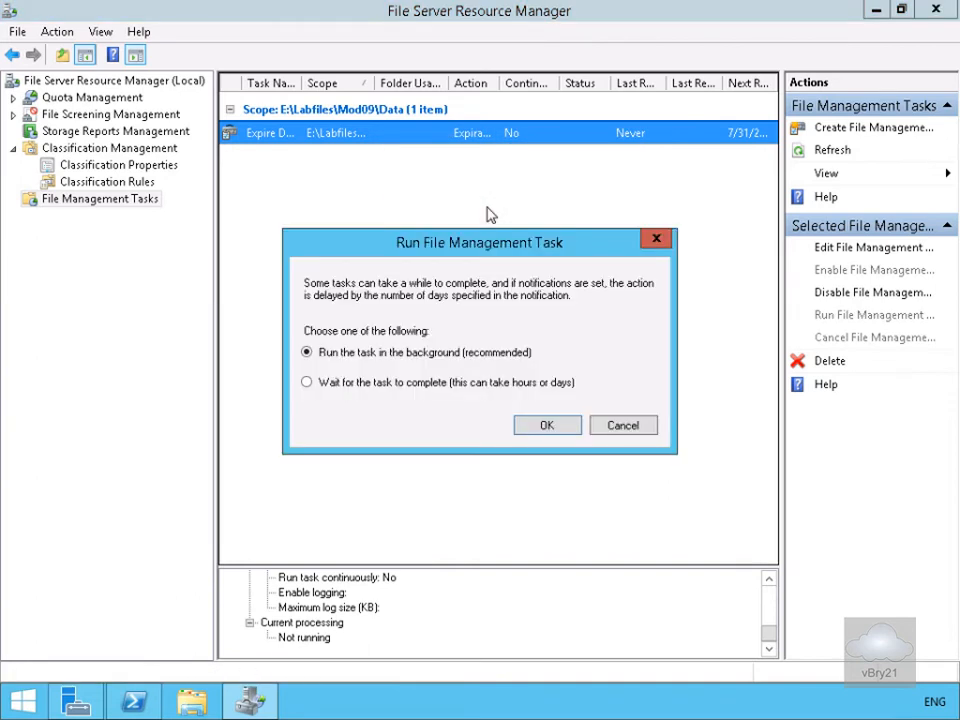
pyautogui.click(430, 386)
pyautogui.click(543, 426)
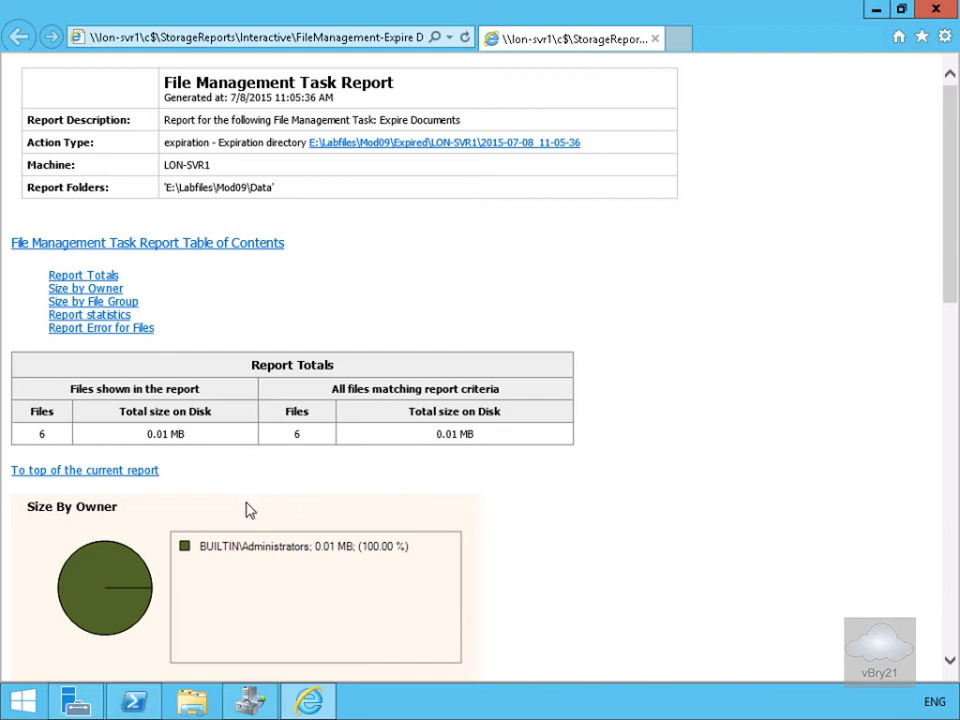
pyautogui.scroll(-2, 251, 515)
pyautogui.scroll(-2, 251, 516)
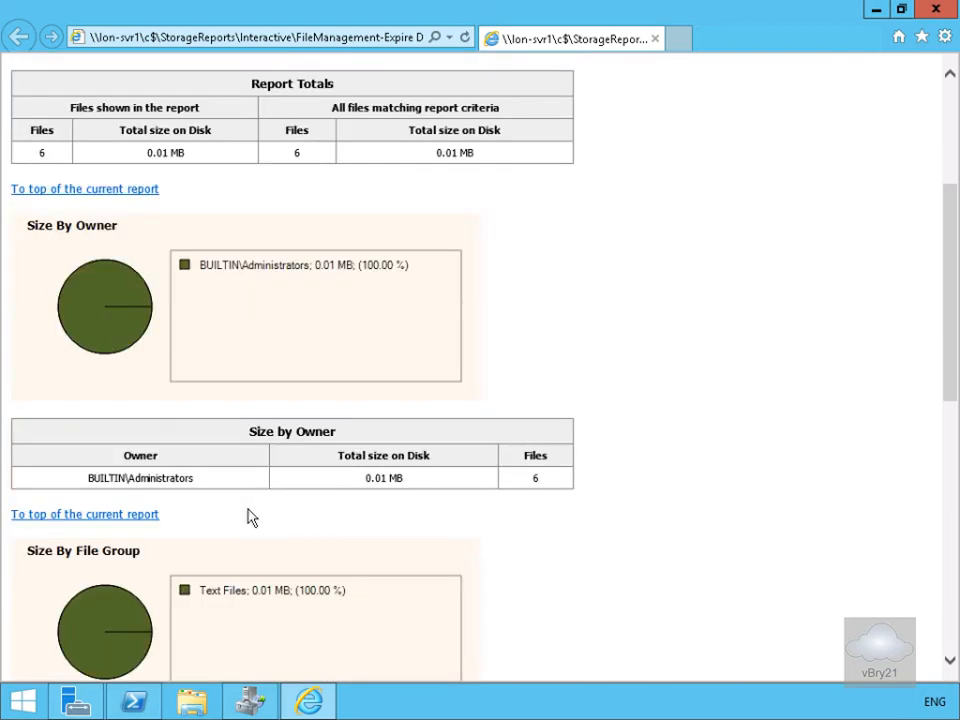
pyautogui.scroll(-2, 426, 480)
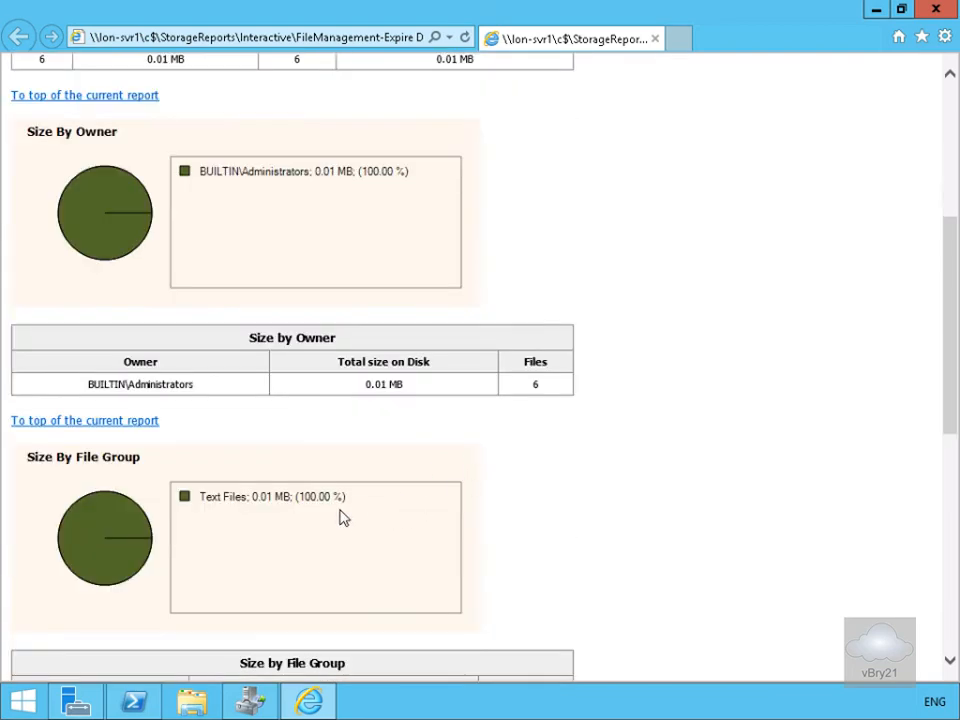
# Review the remaining sections of the Expire Documents report: size by file group, report statistics per file, and errors for files
pyautogui.scroll(-4, 341, 516)
pyautogui.scroll(-2, 341, 516)
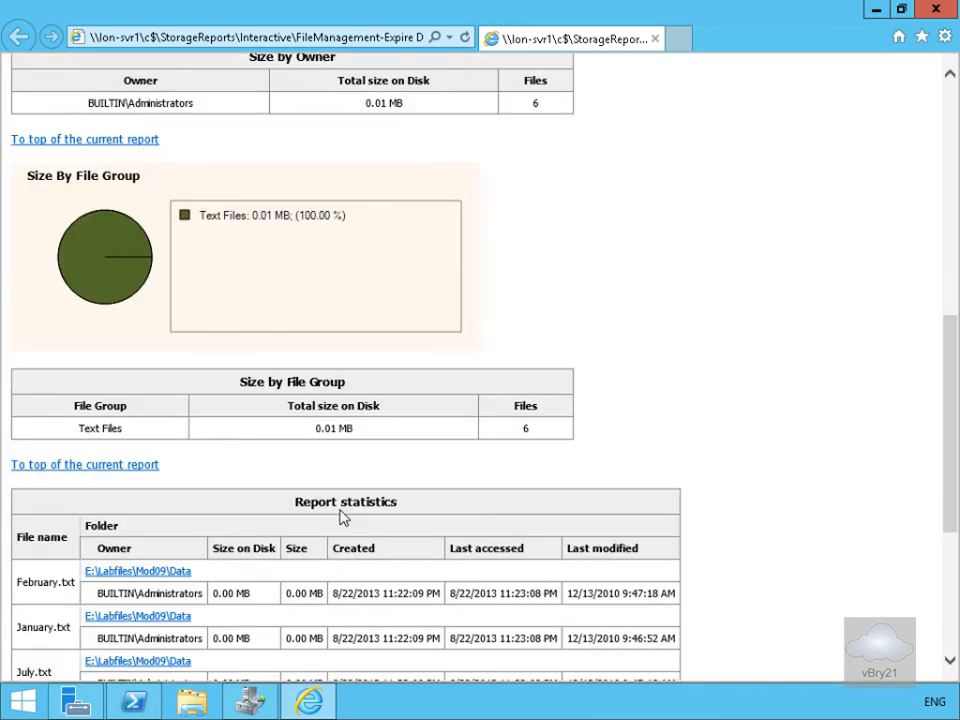
pyautogui.scroll(-2, 193, 572)
pyautogui.scroll(-2, 129, 543)
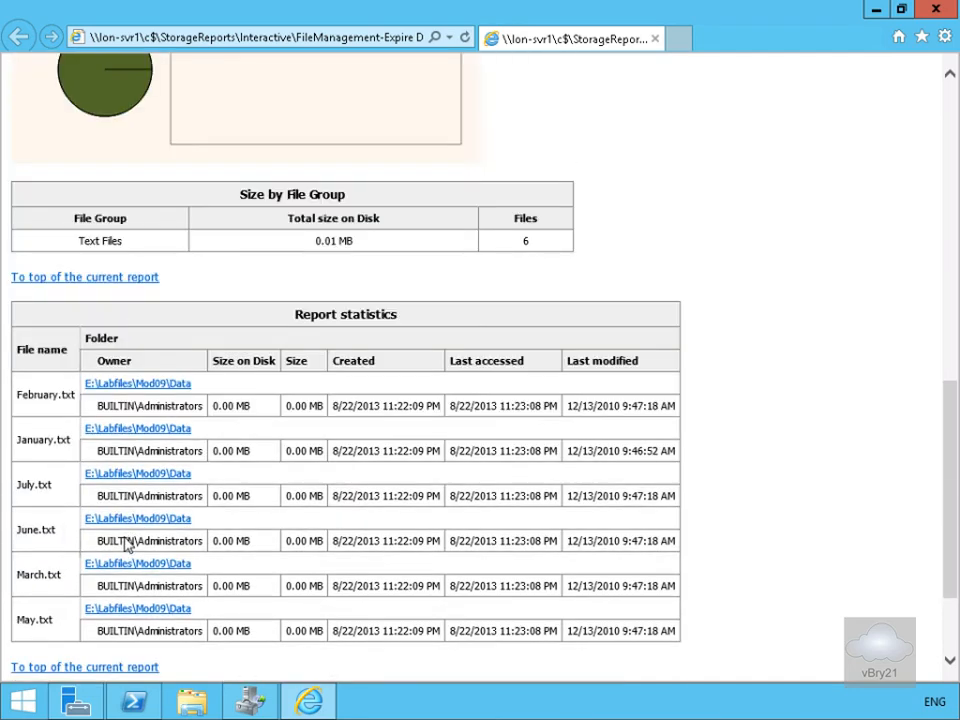
pyautogui.scroll(-2, 128, 545)
pyautogui.scroll(-1, 124, 546)
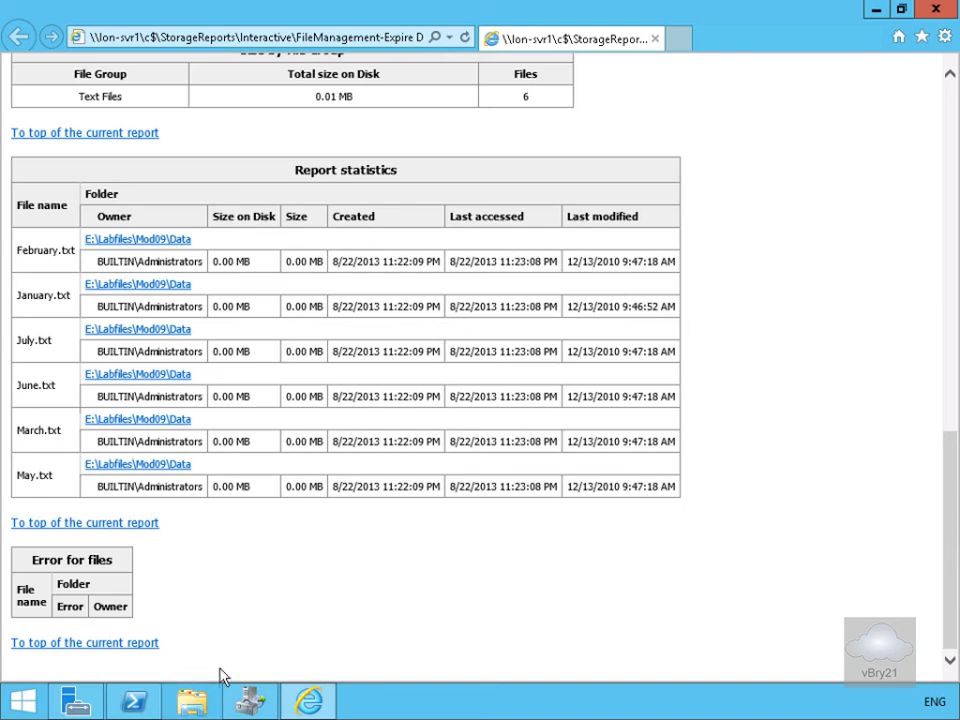
# Switch to File Explorer to check what remains in the Data folder, and view the contents of April.txt before closing it
pyautogui.click(195, 702)
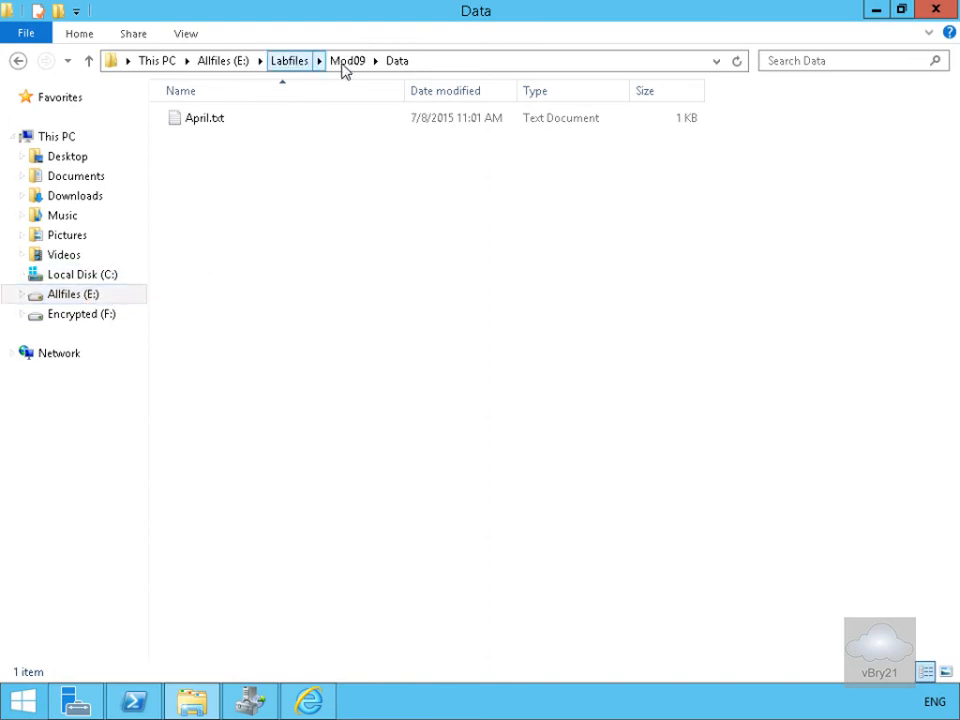
pyautogui.doubleClick(199, 120)
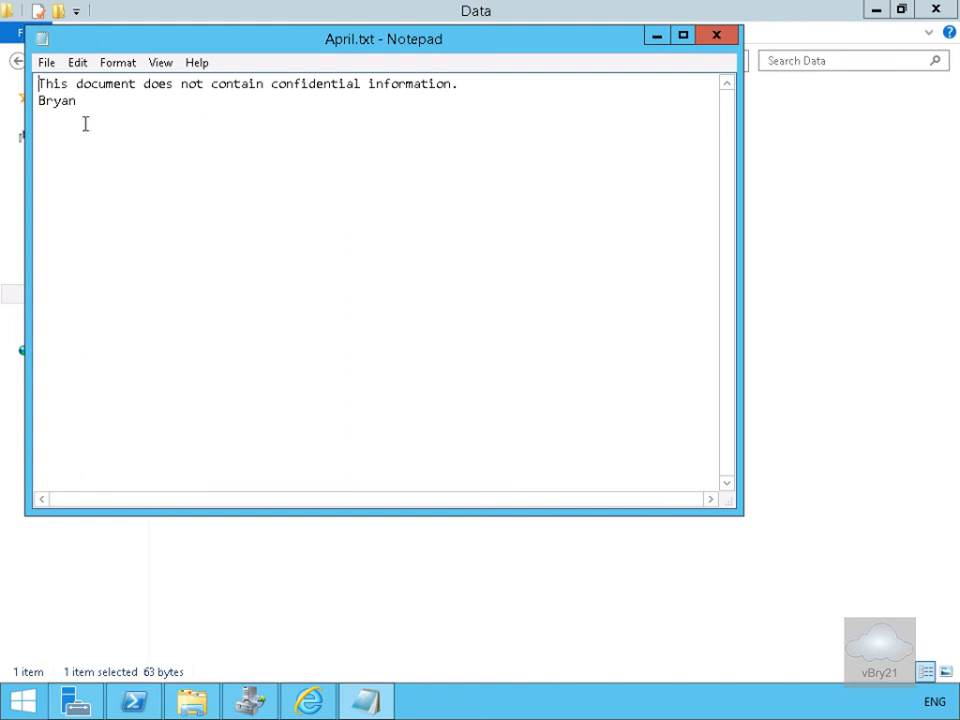
pyautogui.click(716, 36)
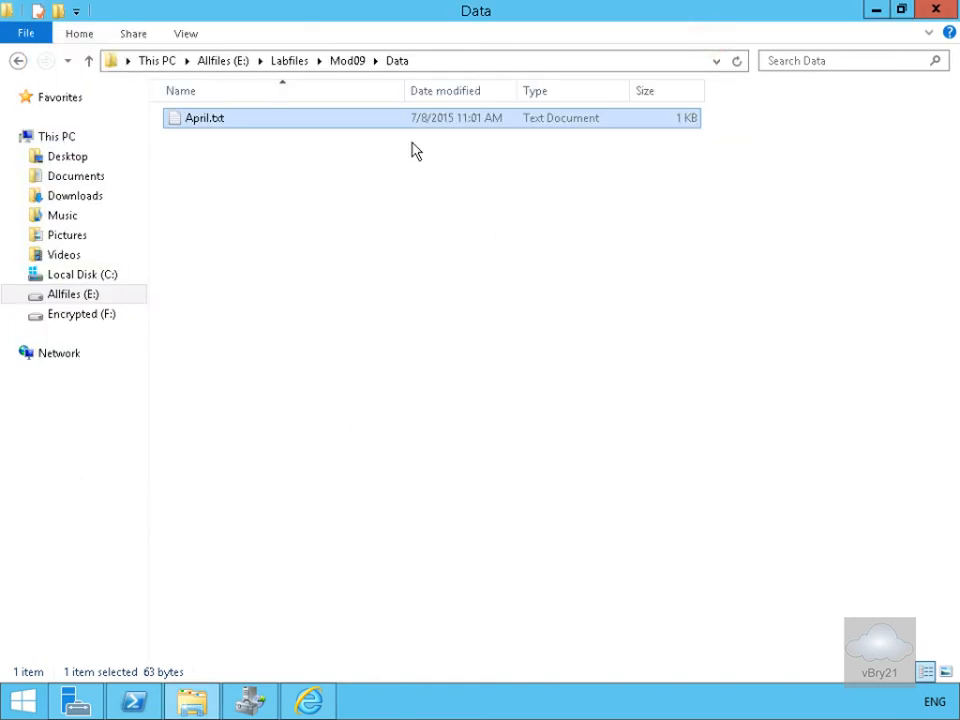
# Examine the expired files in Mod09's Expired folder, following LON-SVR1, the dated run folder, E$, Labfiles and Mod09 down to Data
pyautogui.click(352, 62)
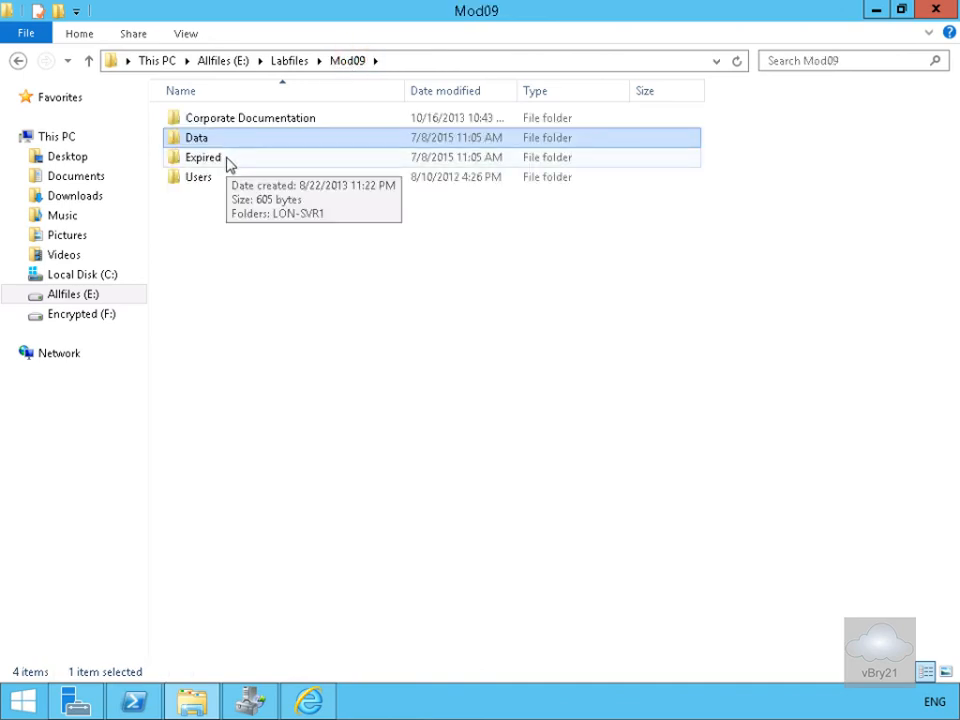
pyautogui.doubleClick(203, 158)
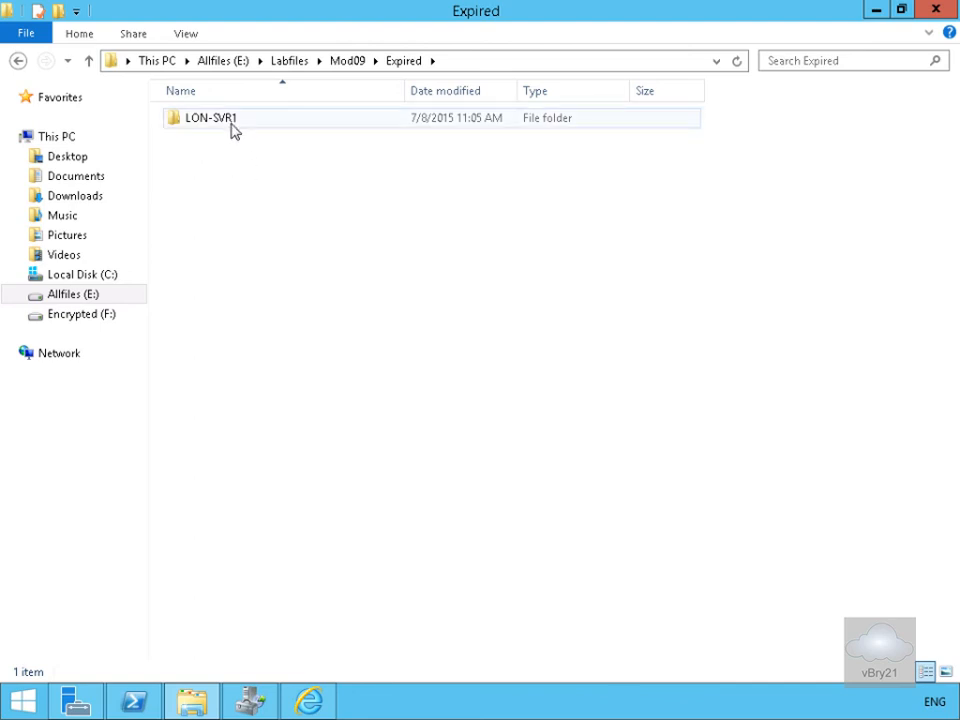
pyautogui.doubleClick(233, 131)
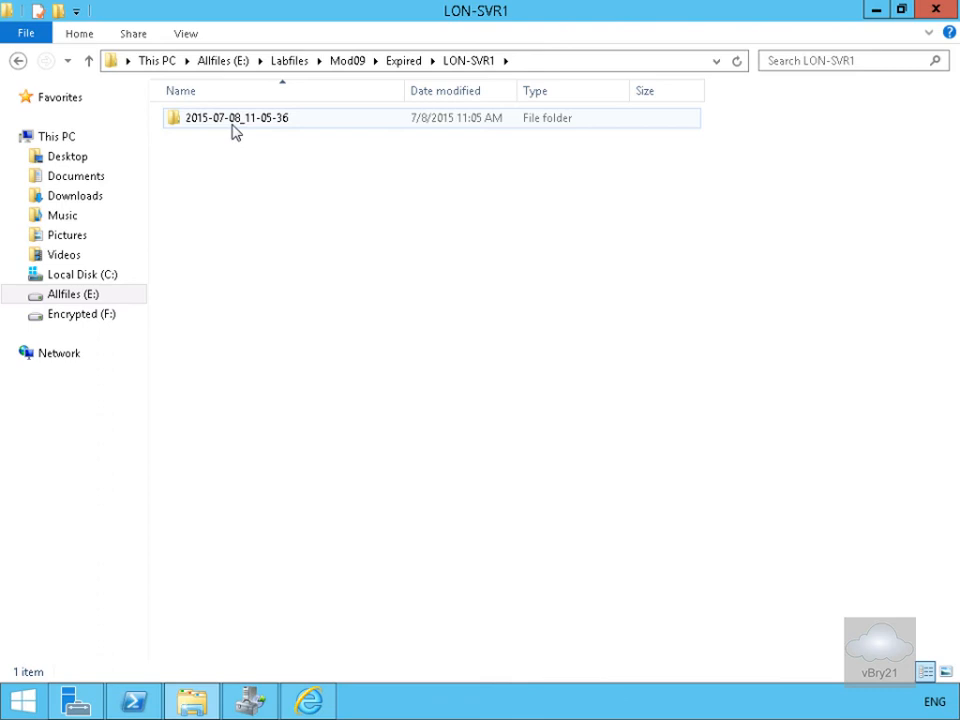
pyautogui.doubleClick(233, 125)
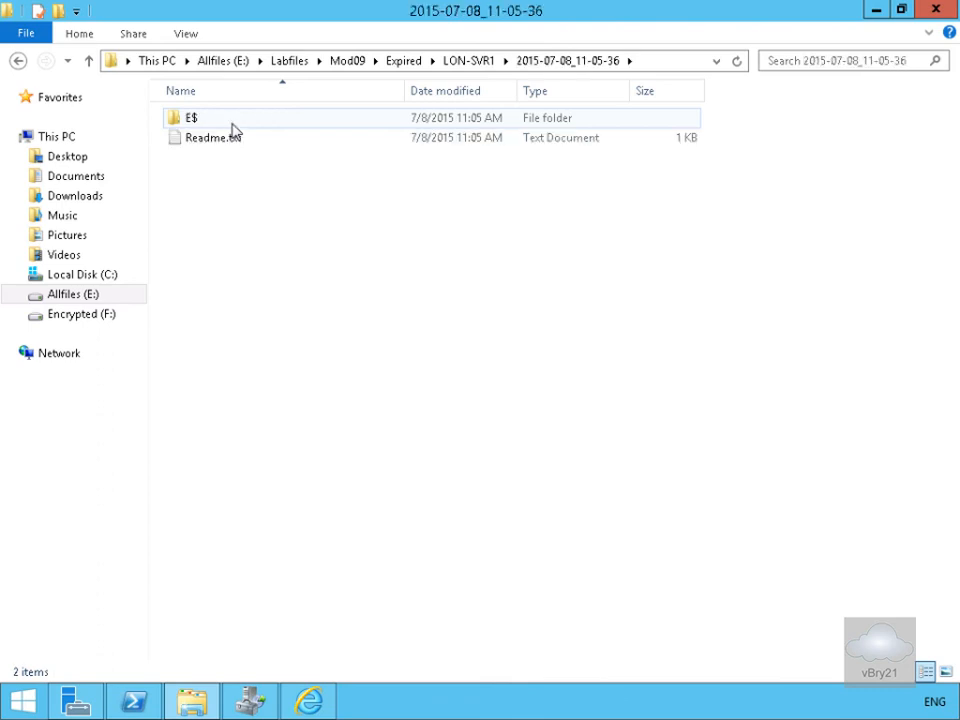
pyautogui.doubleClick(233, 129)
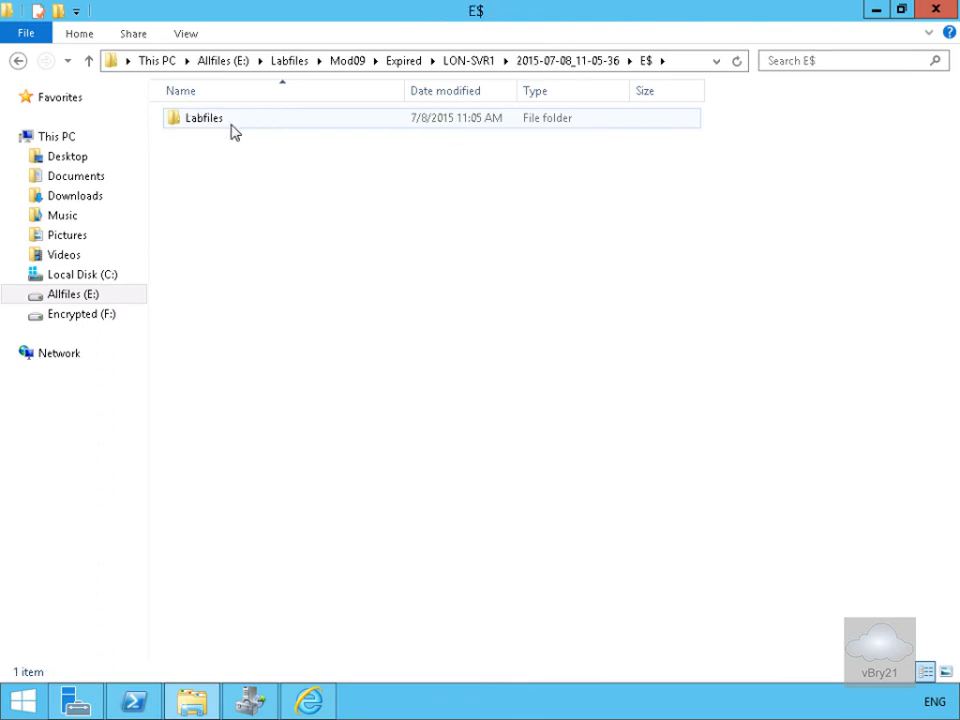
pyautogui.doubleClick(233, 131)
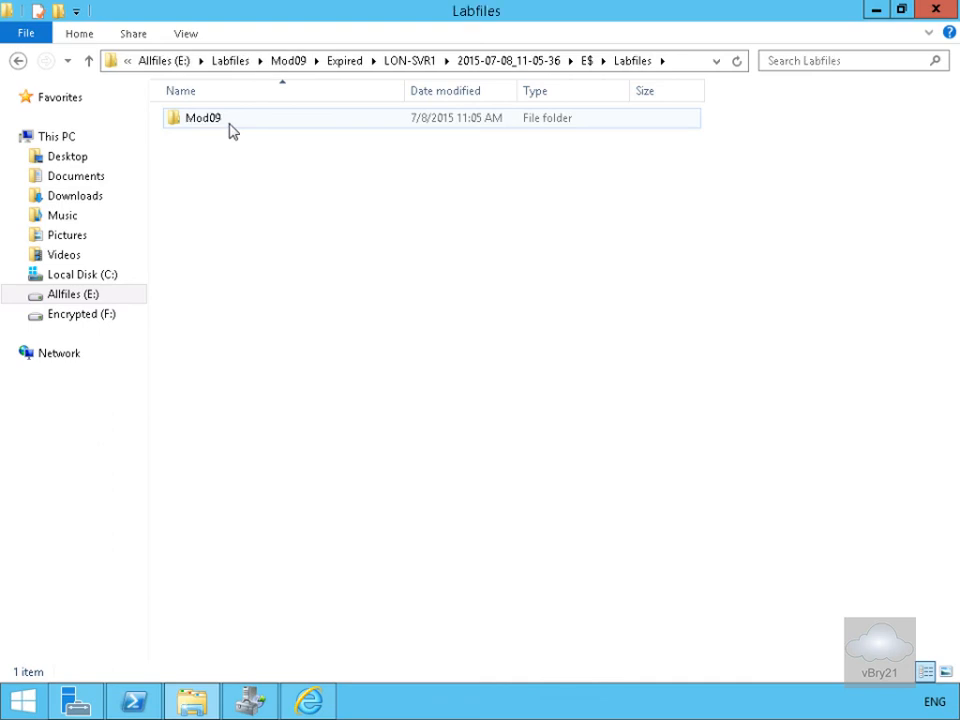
pyautogui.doubleClick(232, 129)
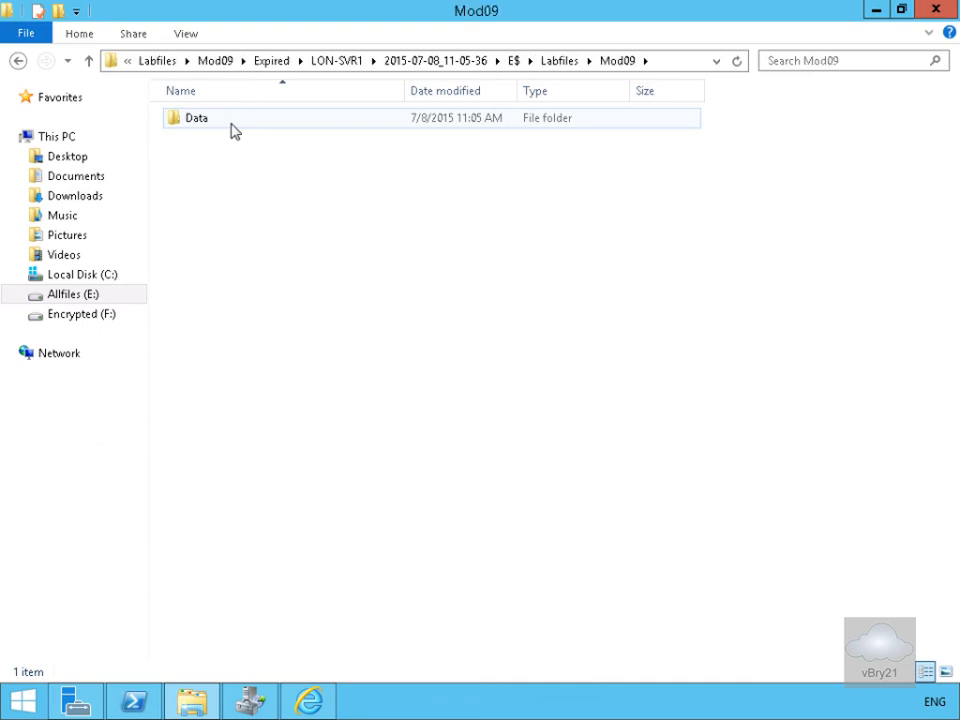
pyautogui.doubleClick(232, 130)
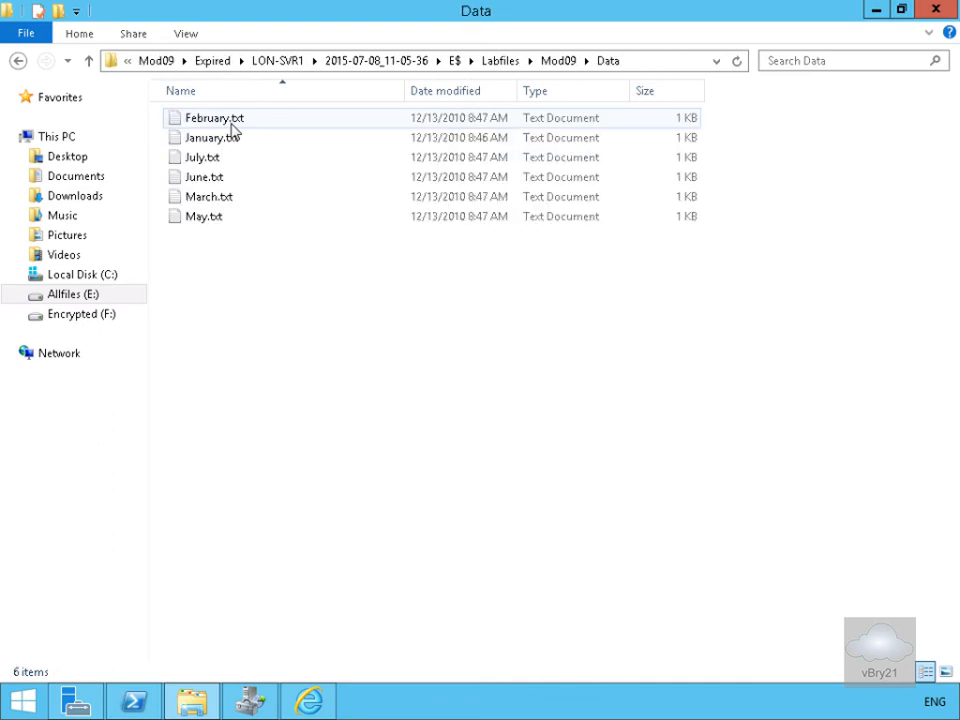